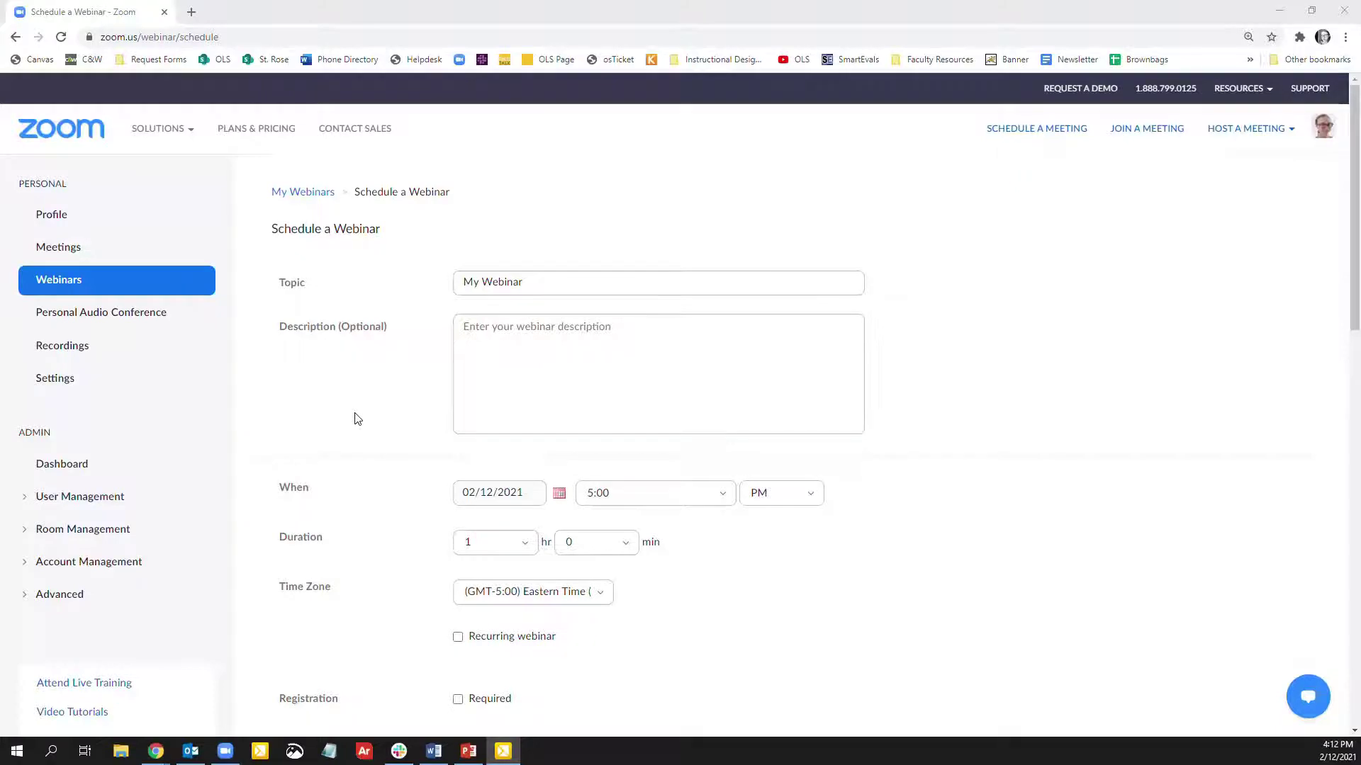
# Require registration and a webinar passcode for the new webinar
pyautogui.scroll(-1, 357, 419)
pyautogui.scroll(-1, 357, 419)
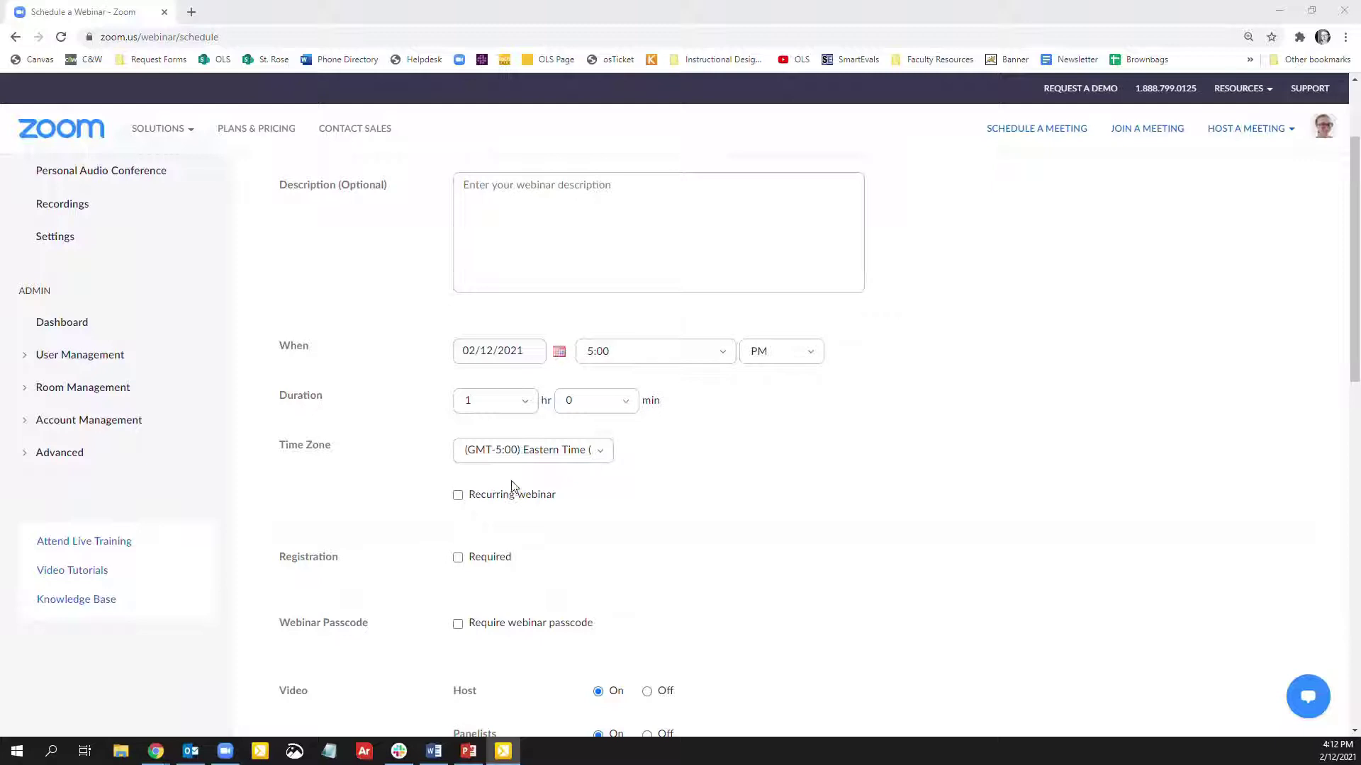
pyautogui.scroll(-2, 512, 487)
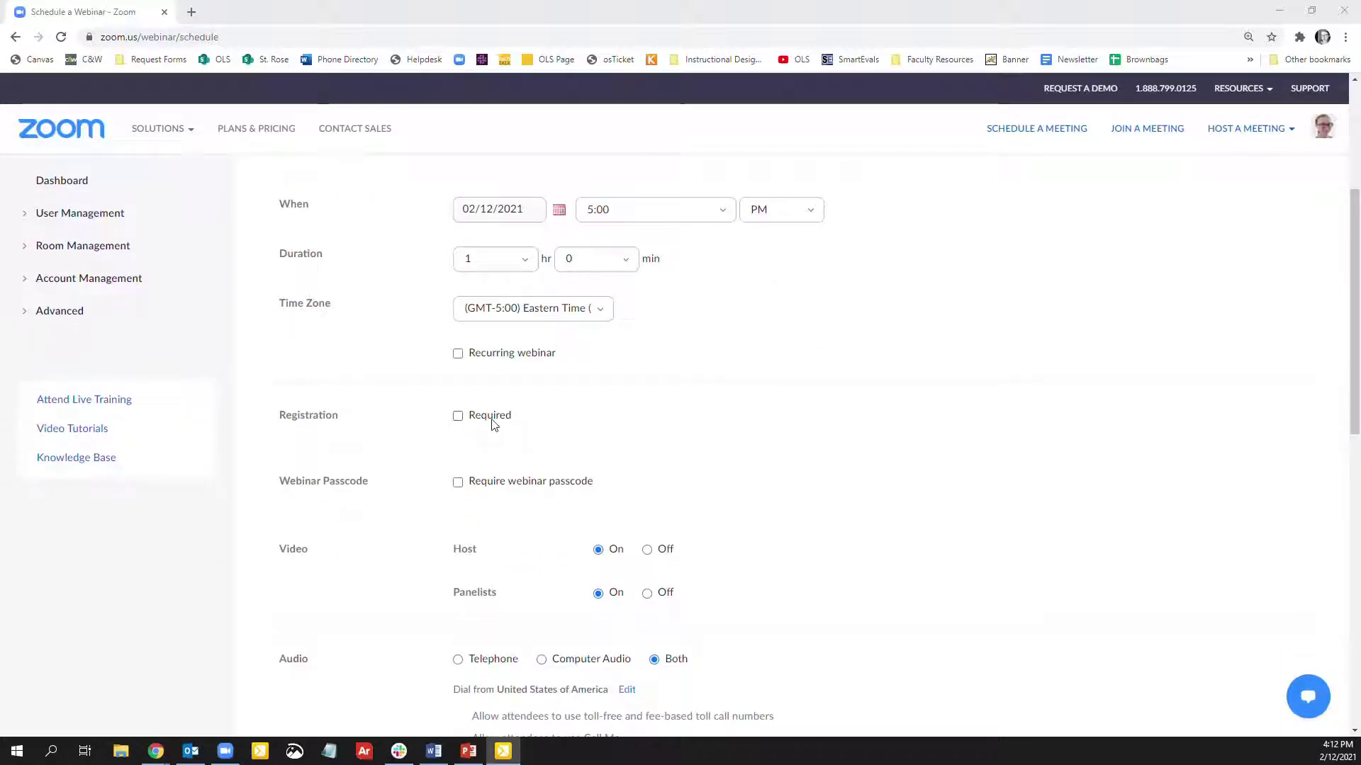
pyautogui.click(494, 424)
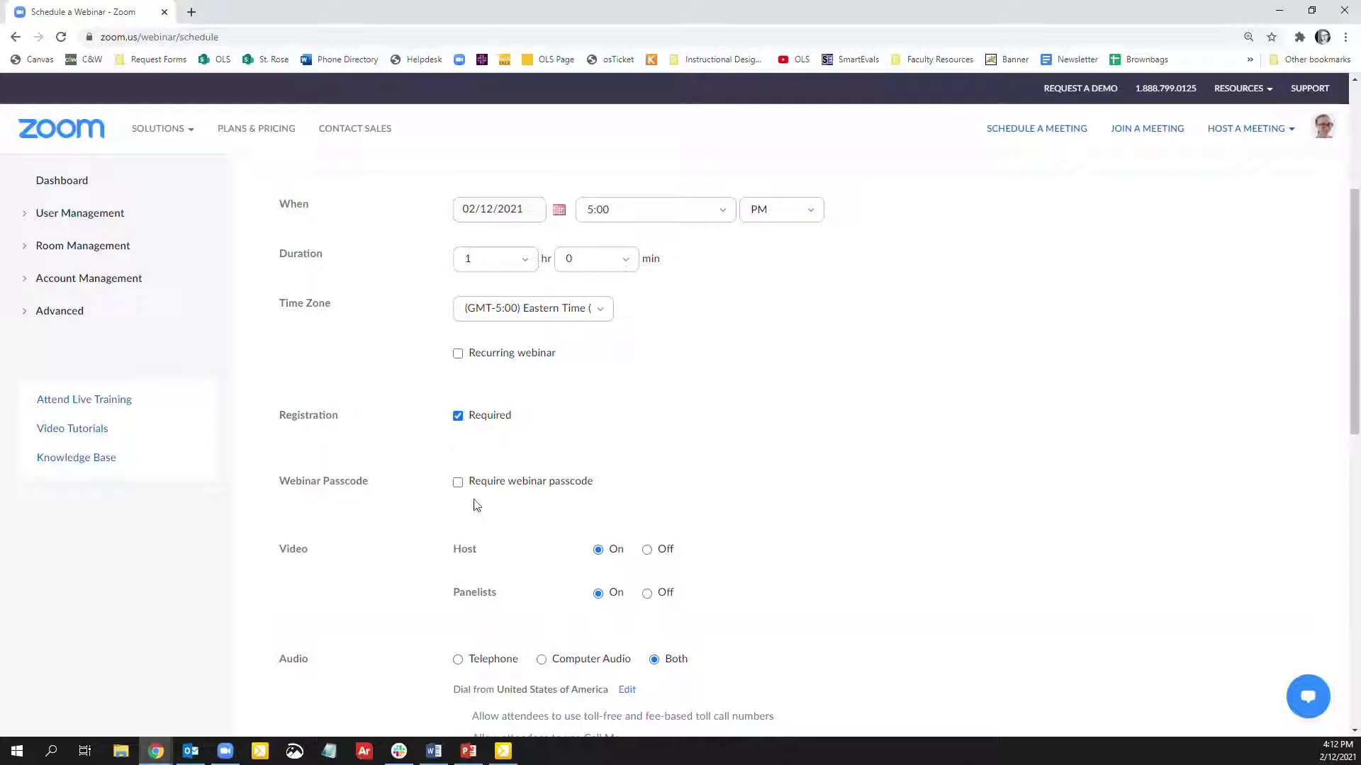
pyautogui.click(494, 486)
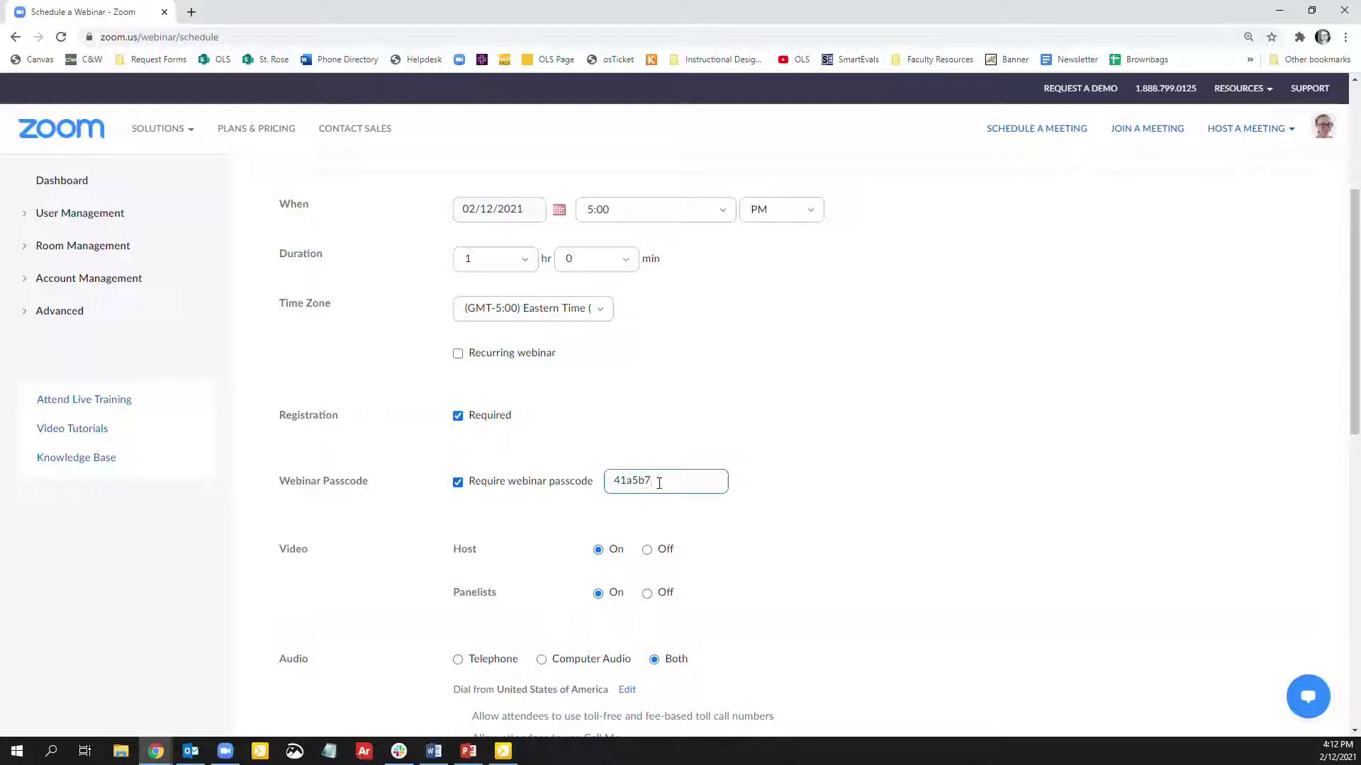
pyautogui.click(405, 527)
# Set the webinar's audio option to Both, allowing telephone and computer audio
pyautogui.scroll(-2, 405, 527)
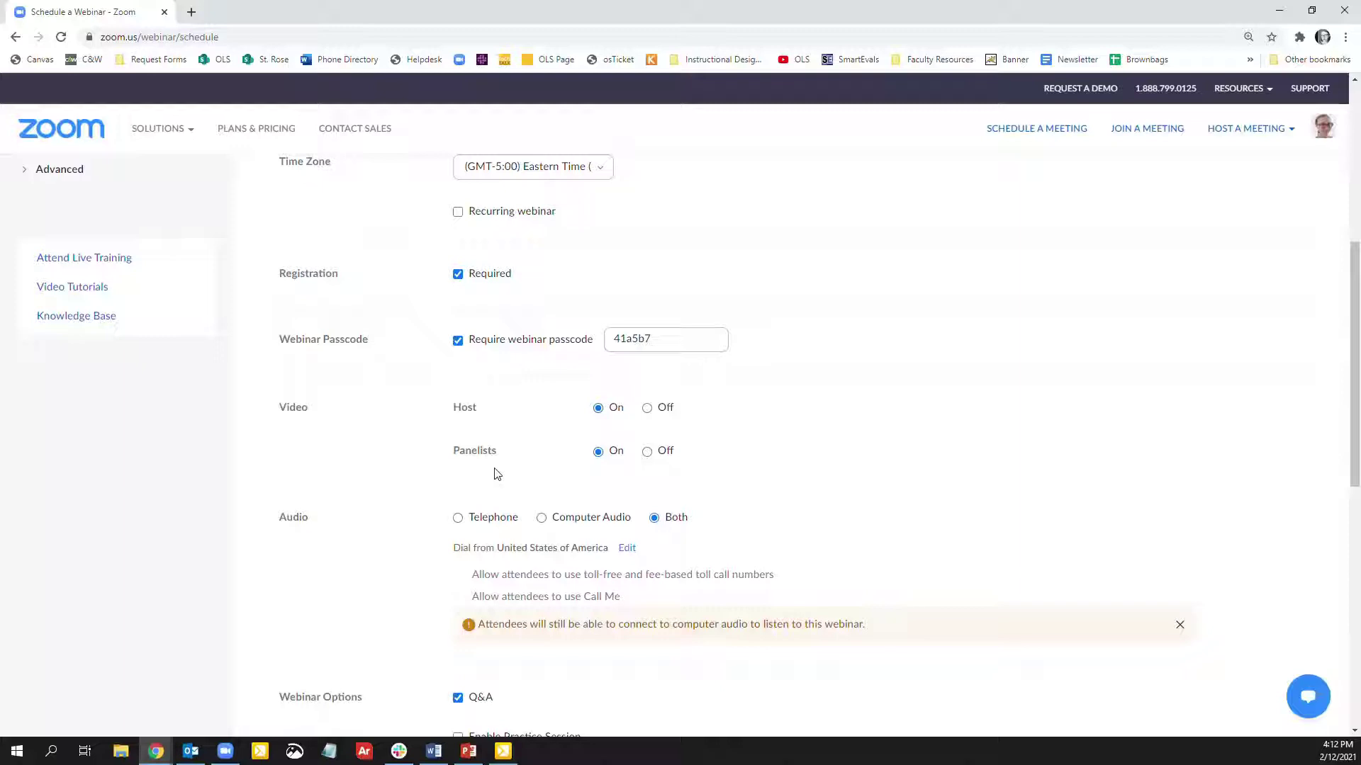
pyautogui.scroll(-2, 497, 474)
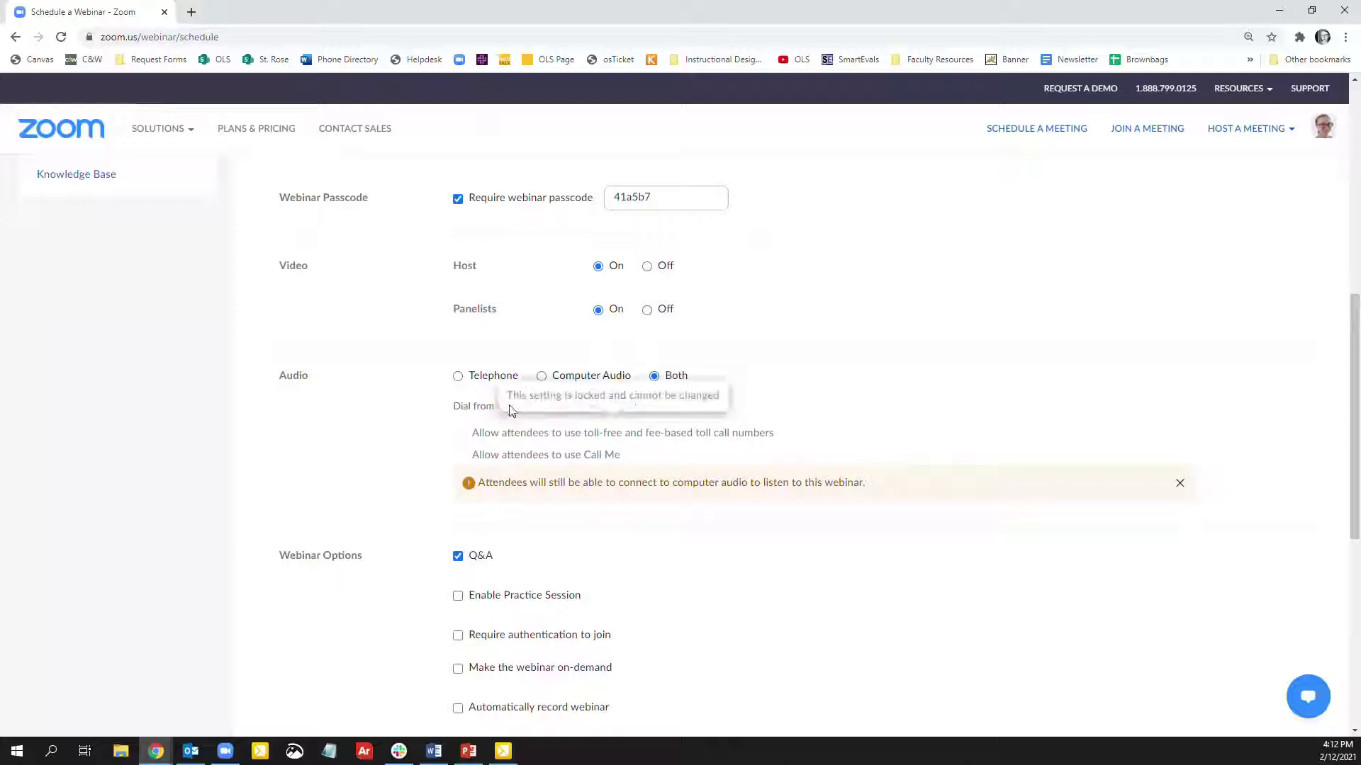
pyautogui.click(653, 376)
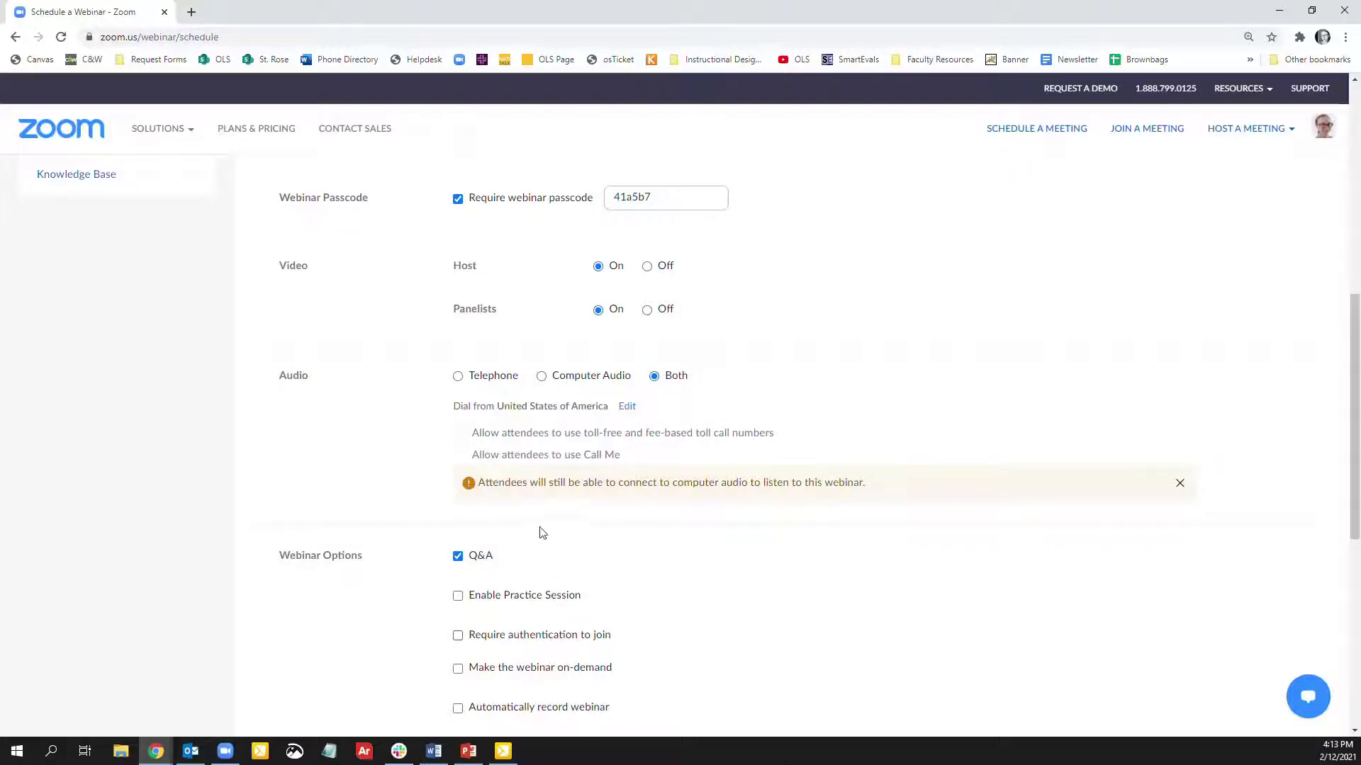
# Examine the Q&A setting, the other webinar options and the Alternative Hosts field
pyautogui.scroll(-2, 401, 427)
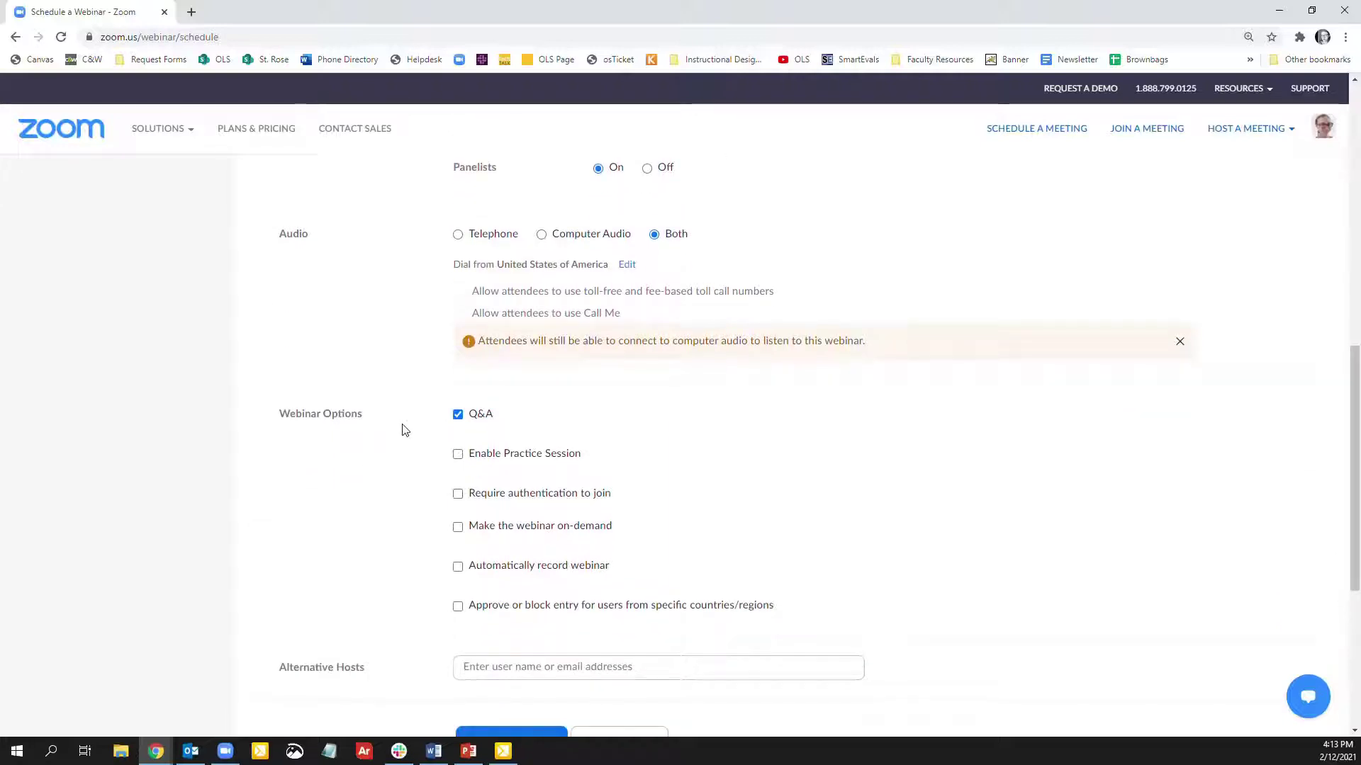
pyautogui.scroll(-1, 404, 429)
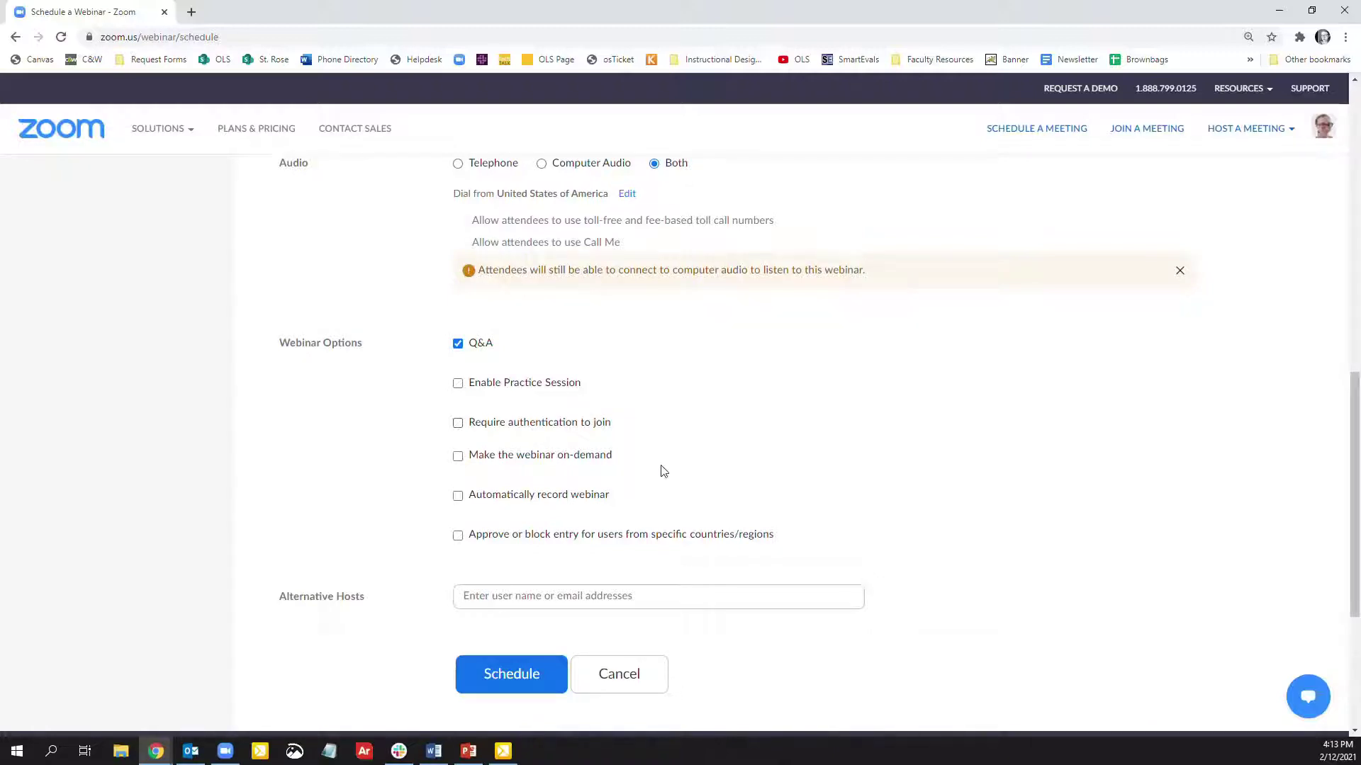
pyautogui.click(669, 589)
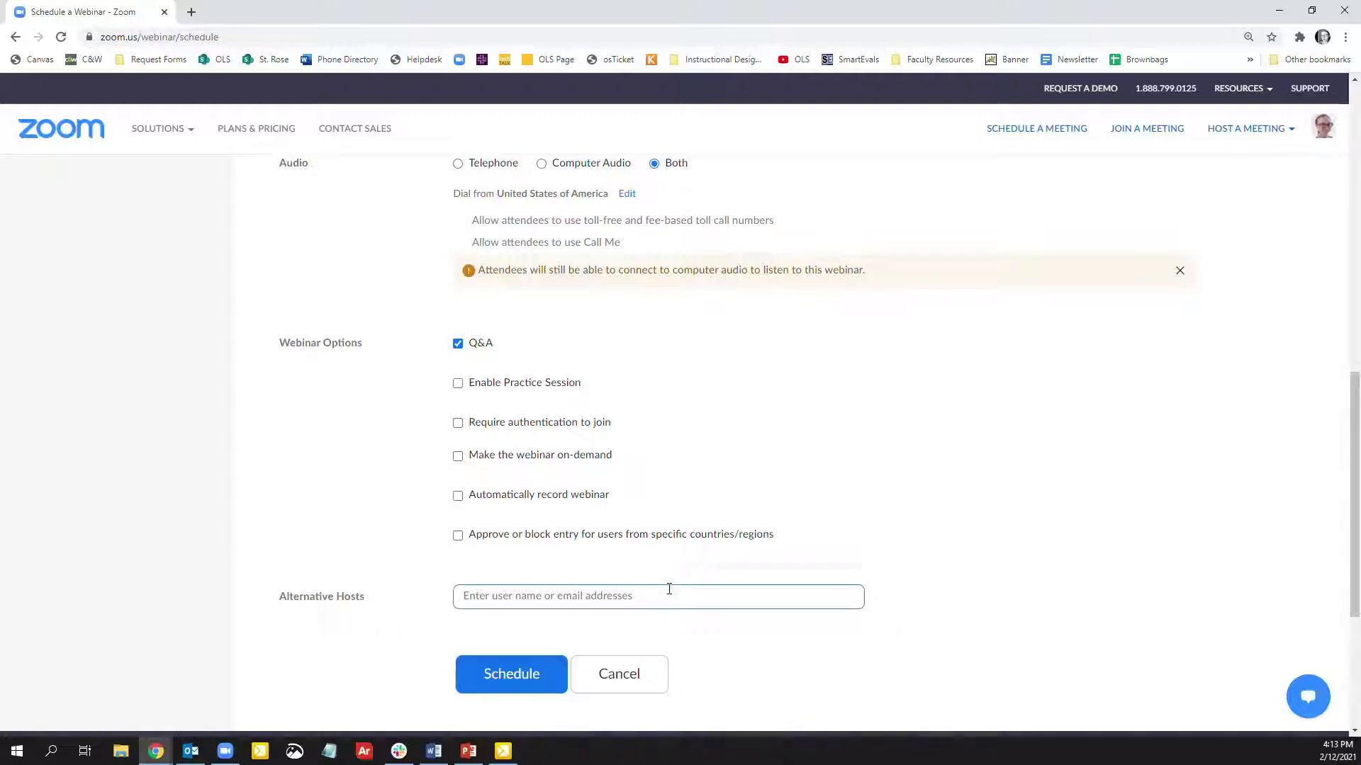
pyautogui.click(671, 564)
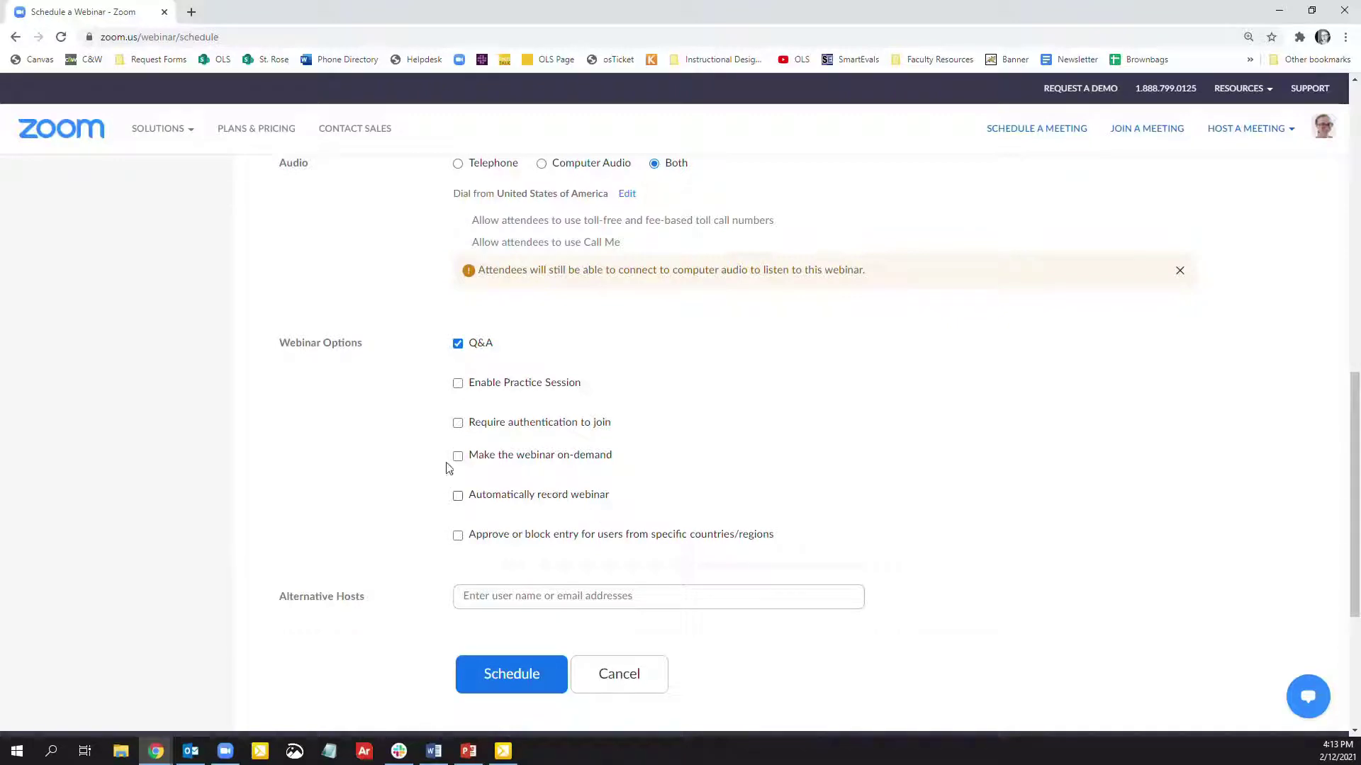
pyautogui.click(487, 344)
pyautogui.click(487, 344)
# Schedule the webinar with the configured options
pyautogui.scroll(-1, 425, 442)
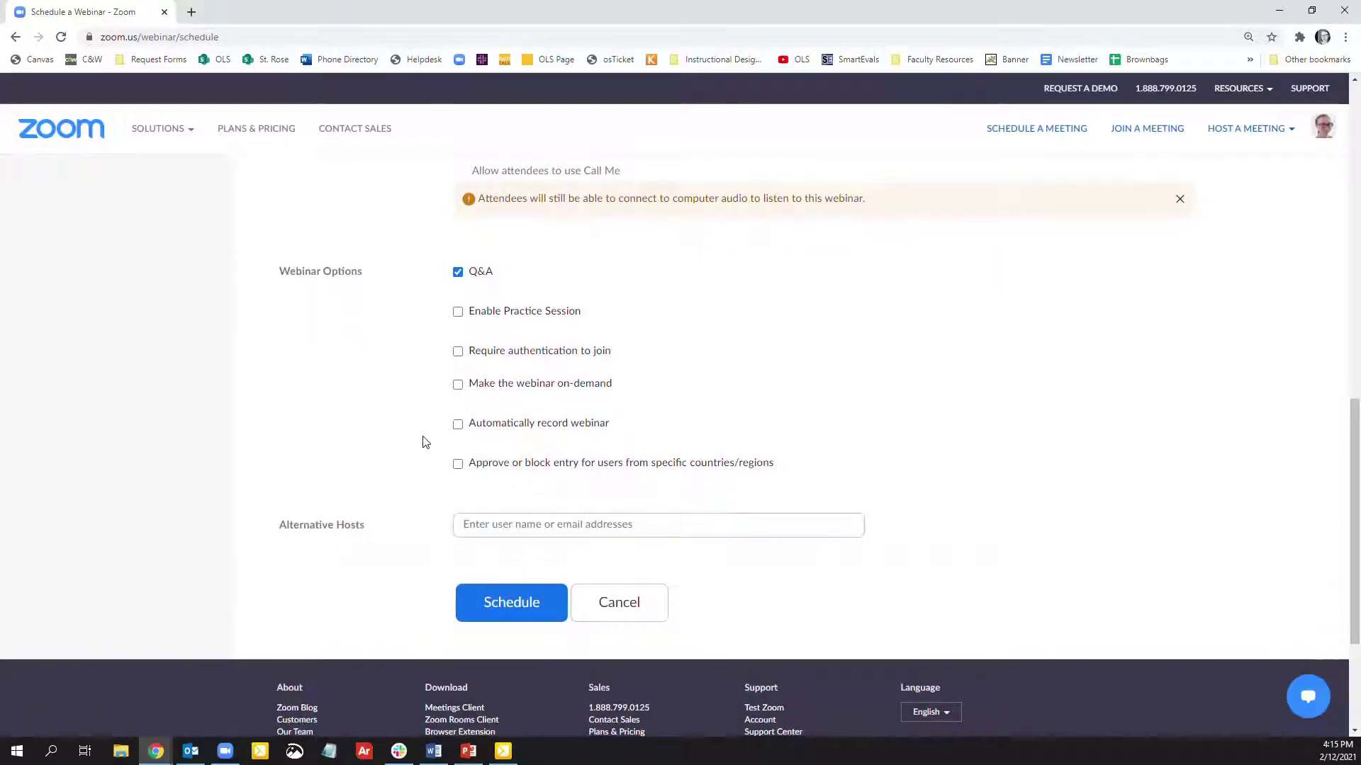
pyautogui.scroll(-1, 425, 442)
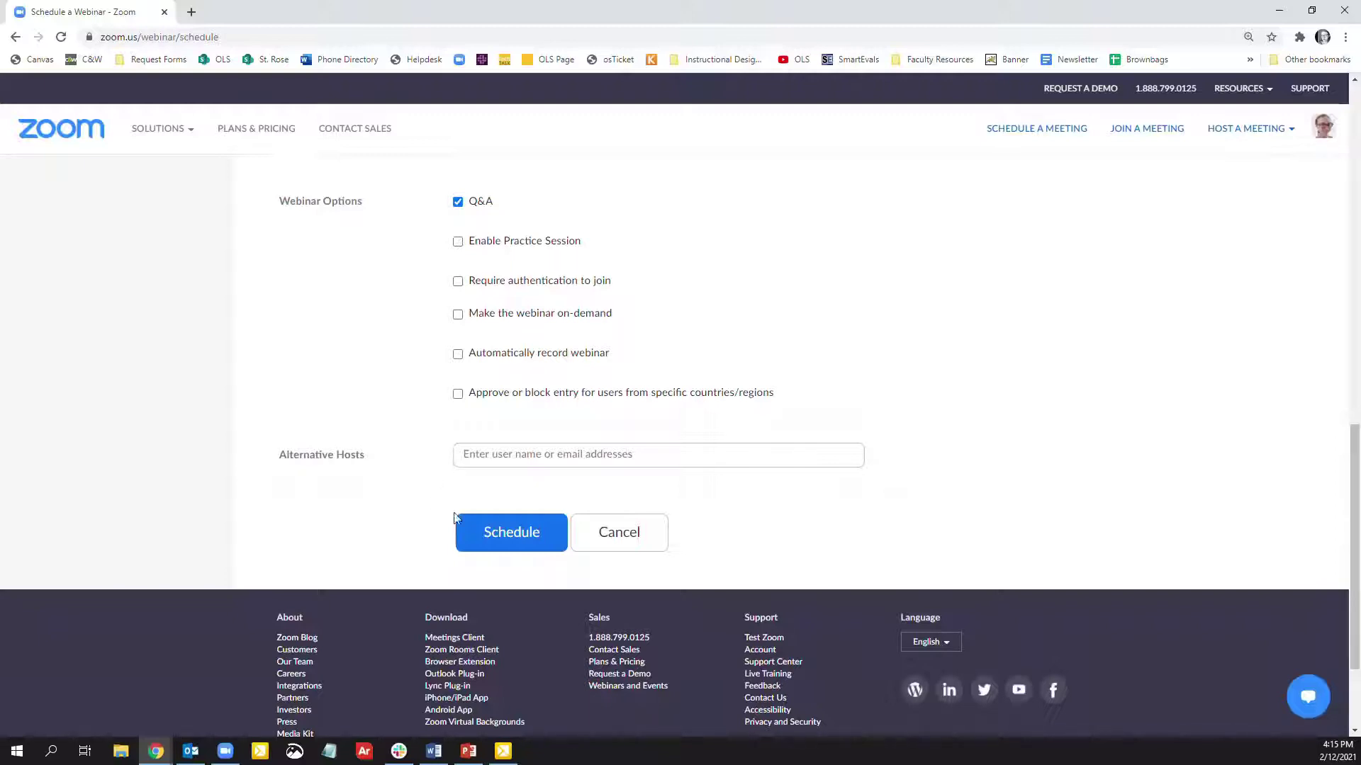
pyautogui.click(516, 524)
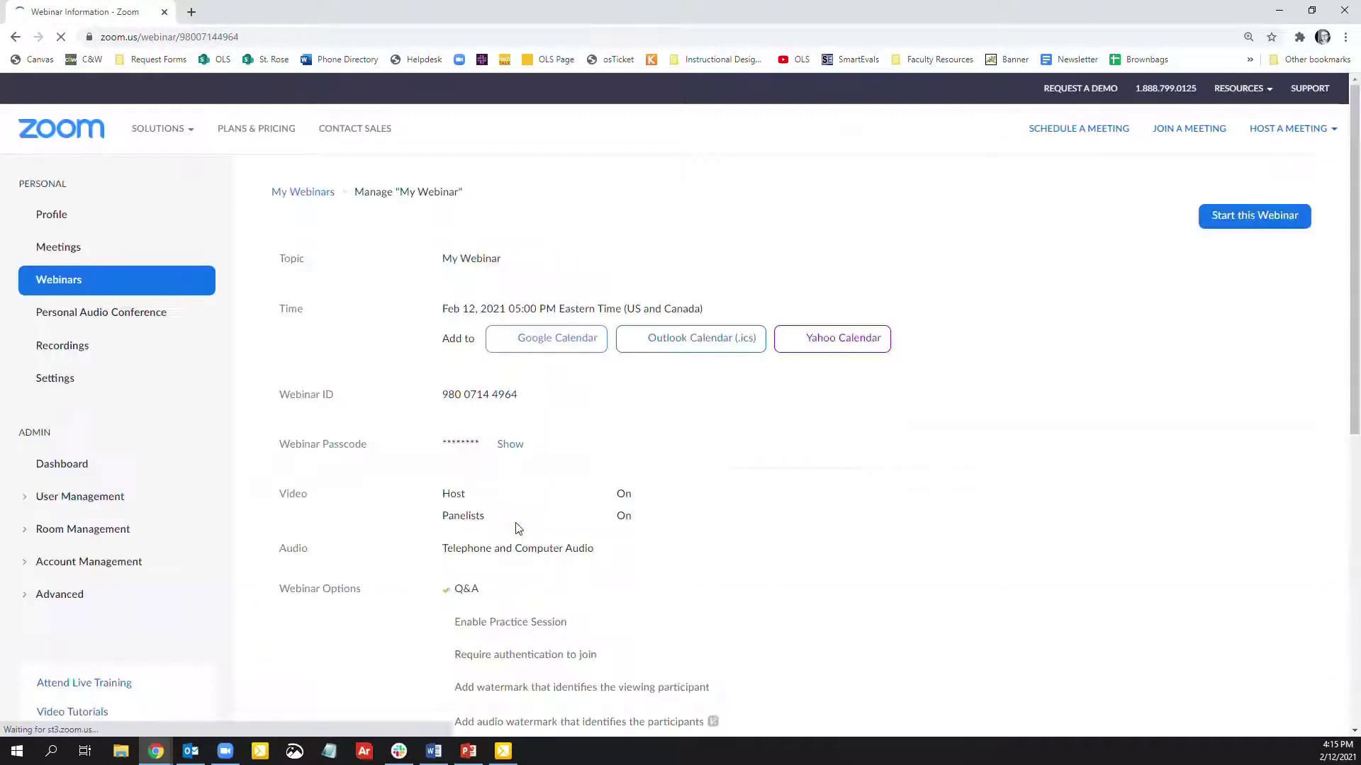
# Look through the form for adding a poll to the scheduled webinar and close it without creating one
pyautogui.scroll(-5, 515, 528)
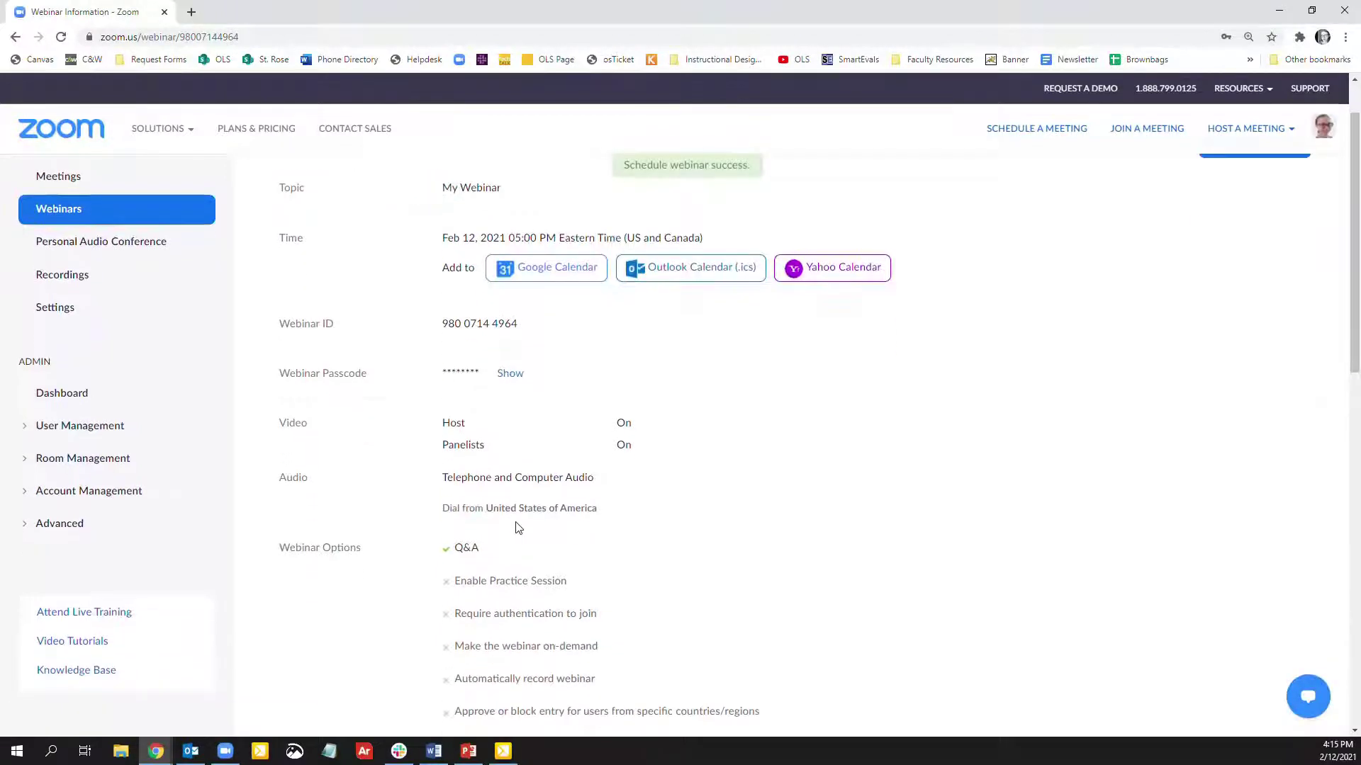
pyautogui.scroll(-2, 516, 528)
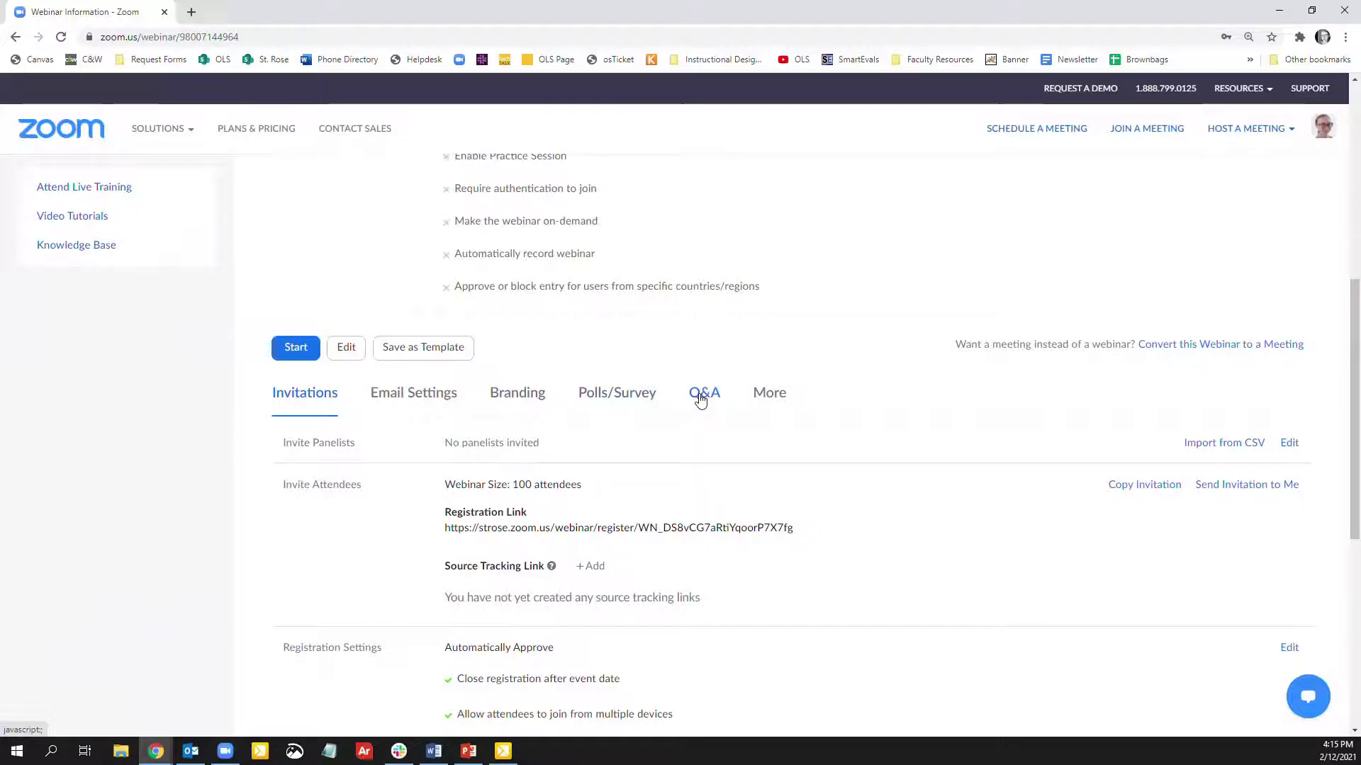
pyautogui.click(638, 396)
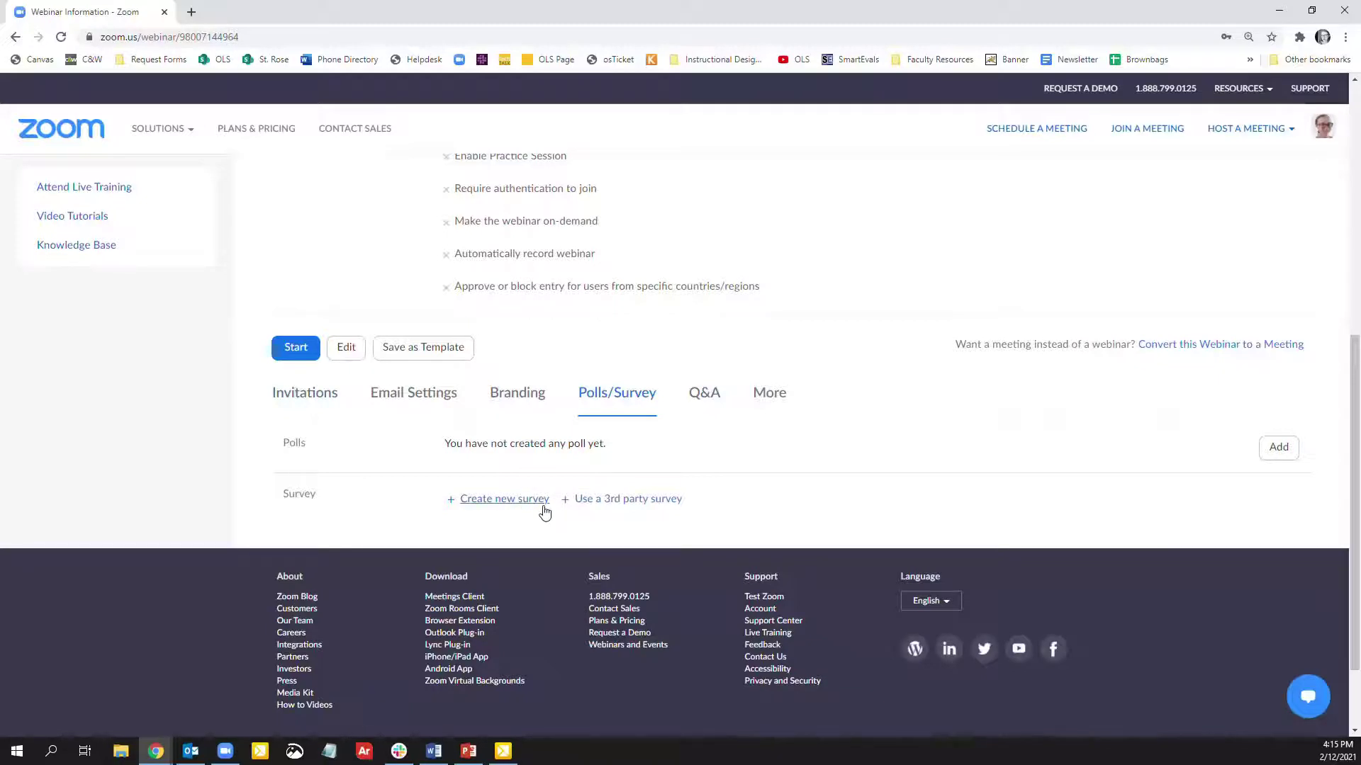
pyautogui.click(1288, 457)
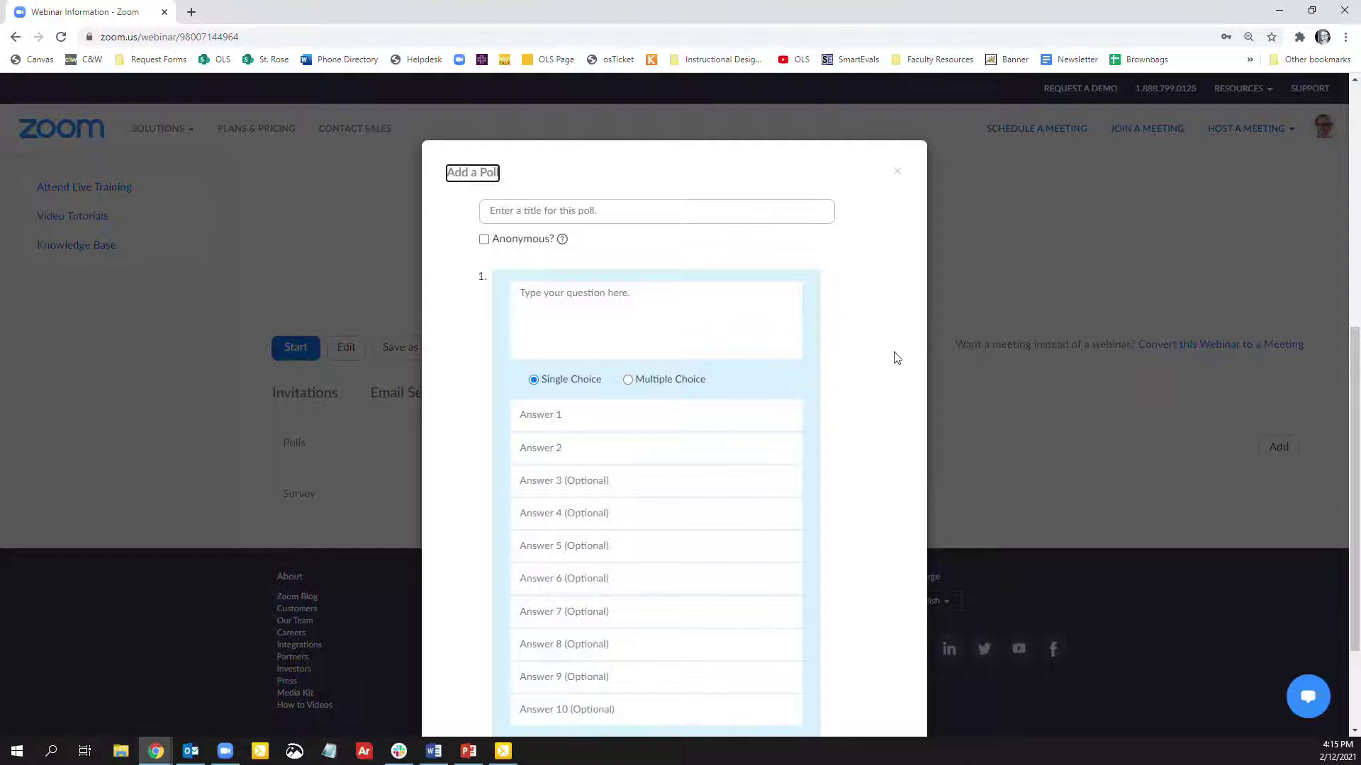
pyautogui.scroll(-1, 863, 354)
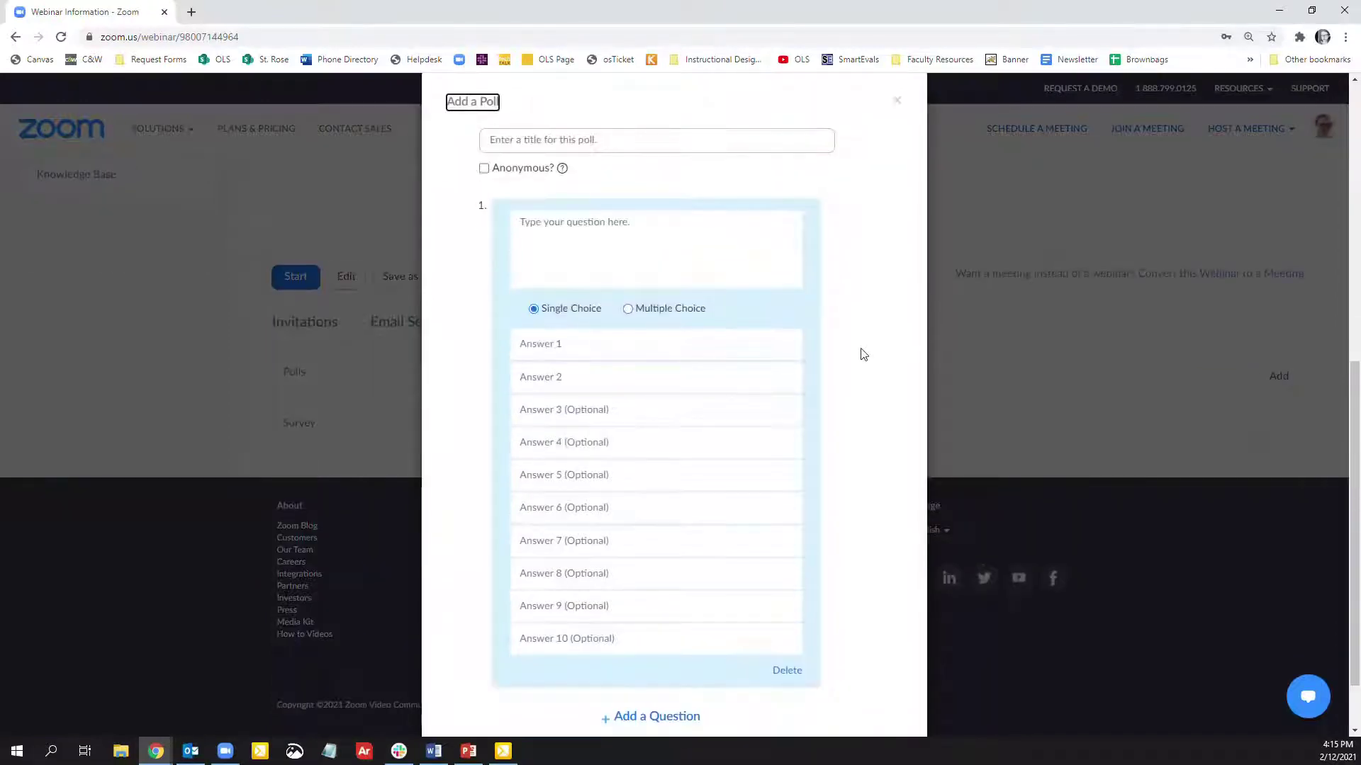
pyautogui.scroll(2, 861, 353)
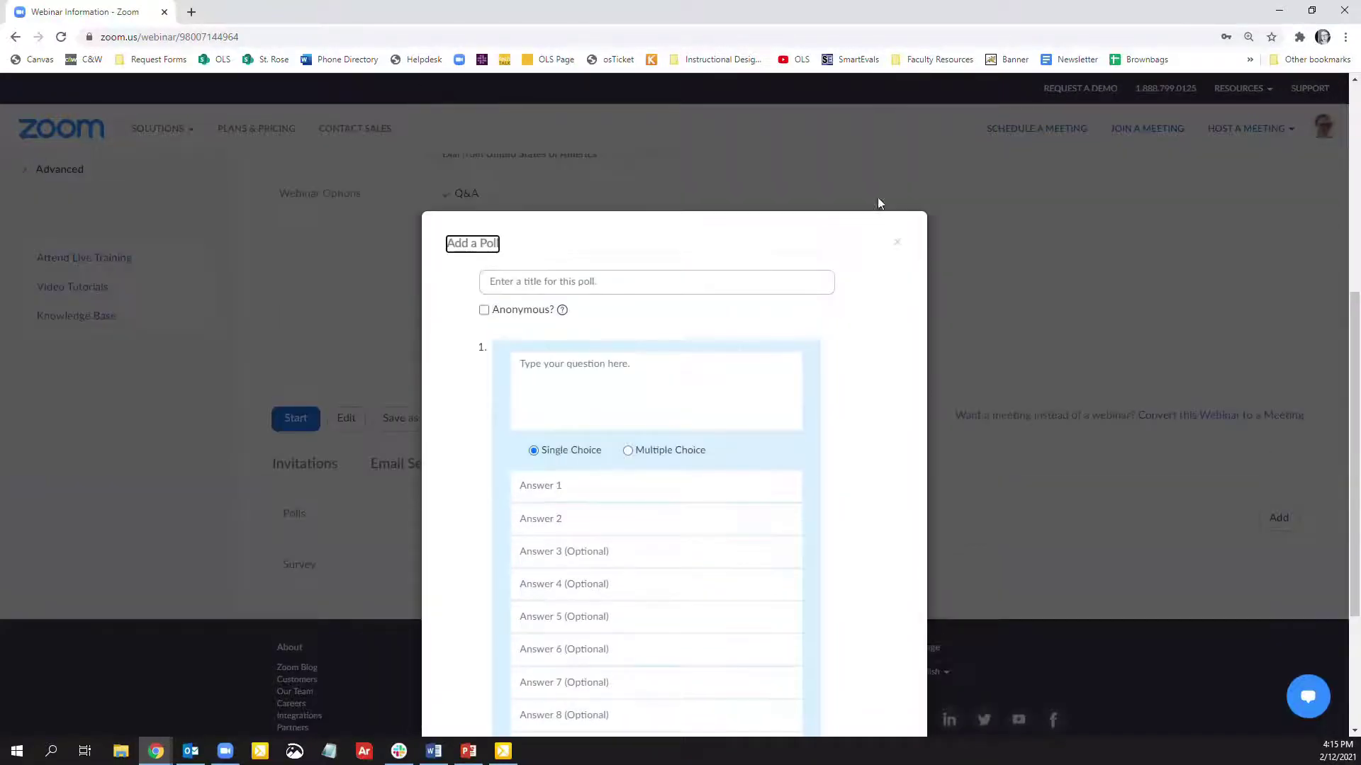
pyautogui.click(897, 244)
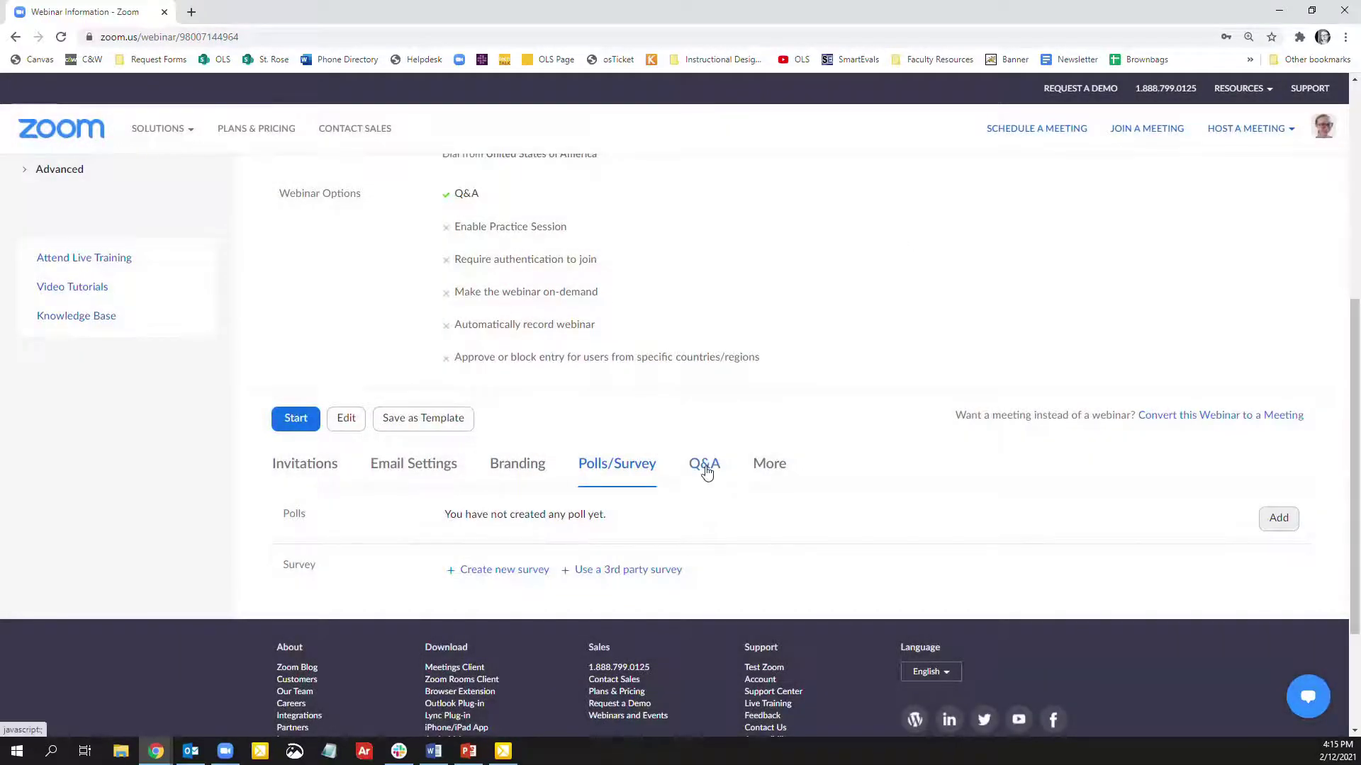
# Save the webinar's Q&A settings with anonymous questions allowed and attendees viewing answered questions only
pyautogui.click(705, 467)
pyautogui.scroll(-2, 706, 471)
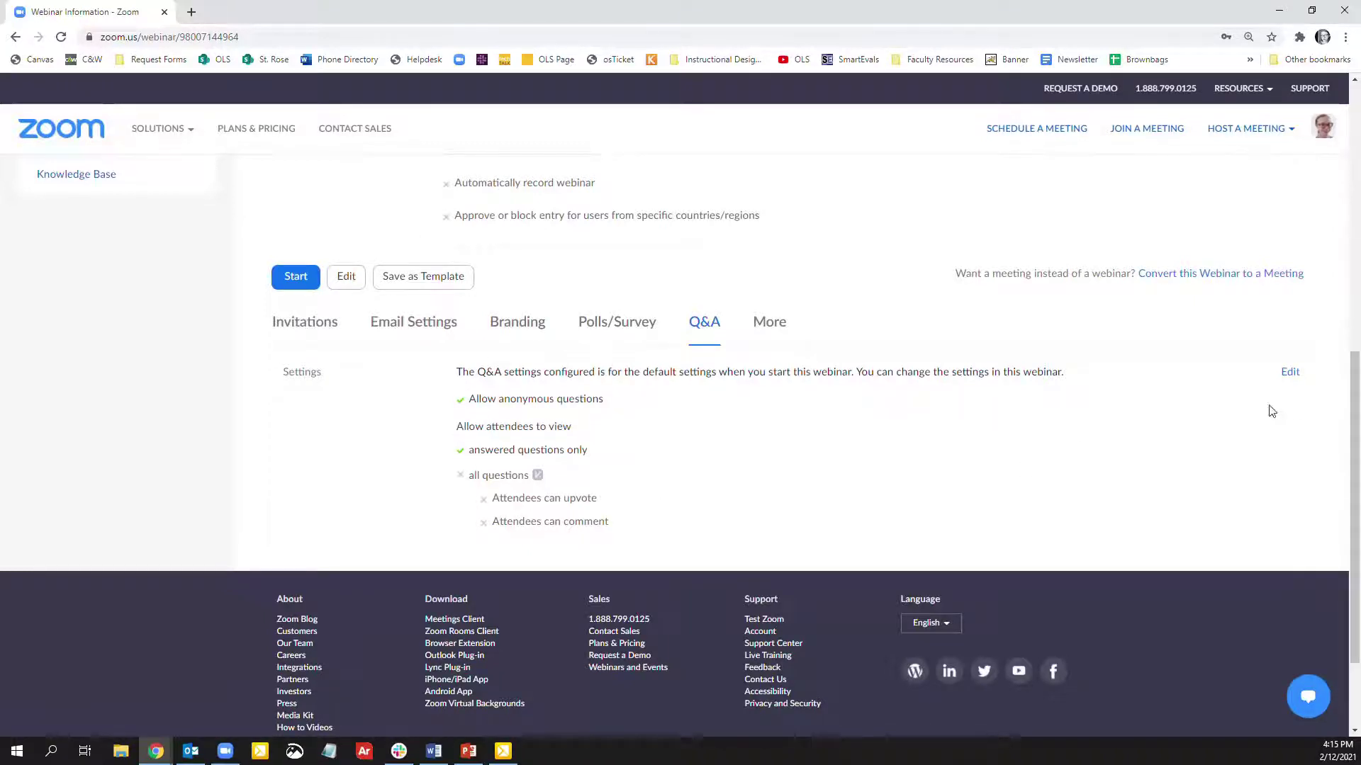
pyautogui.click(1289, 373)
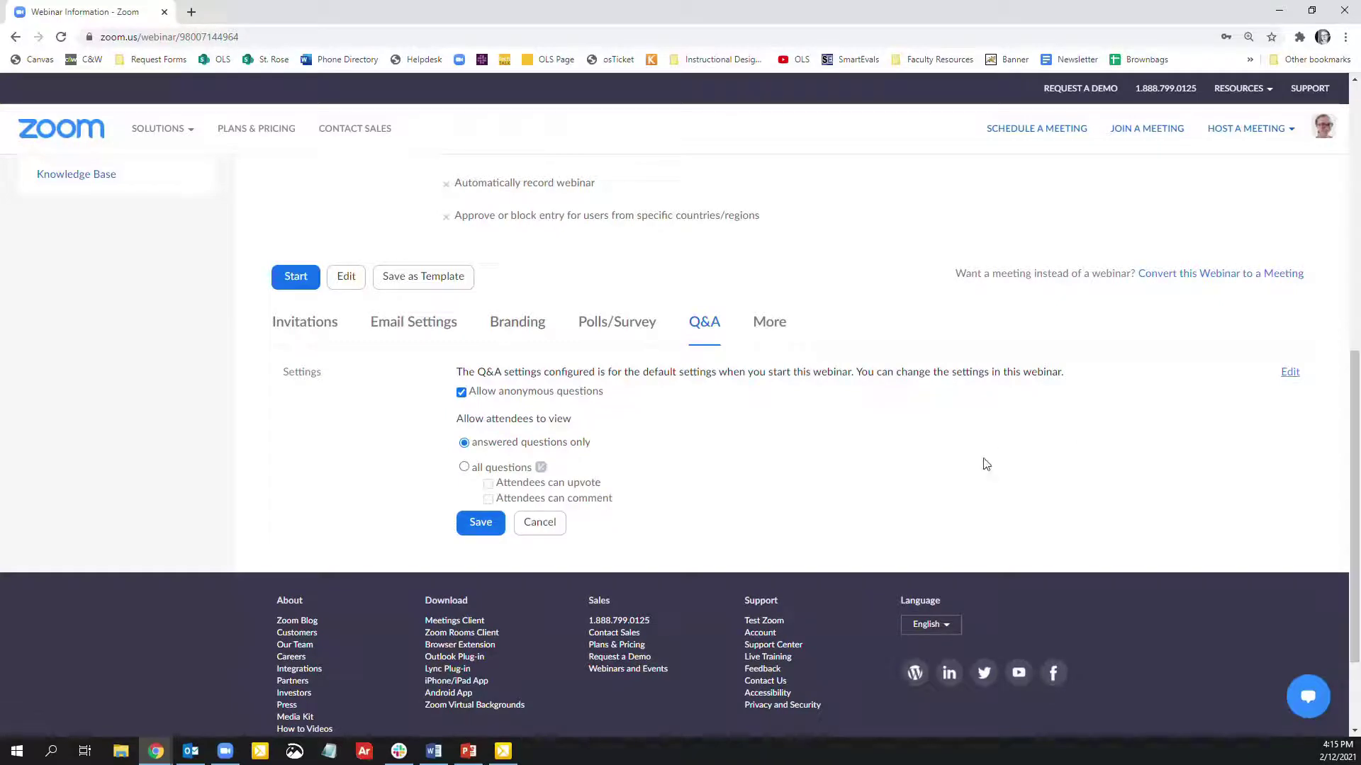
pyautogui.click(531, 400)
pyautogui.click(519, 472)
pyautogui.click(565, 446)
pyautogui.click(470, 526)
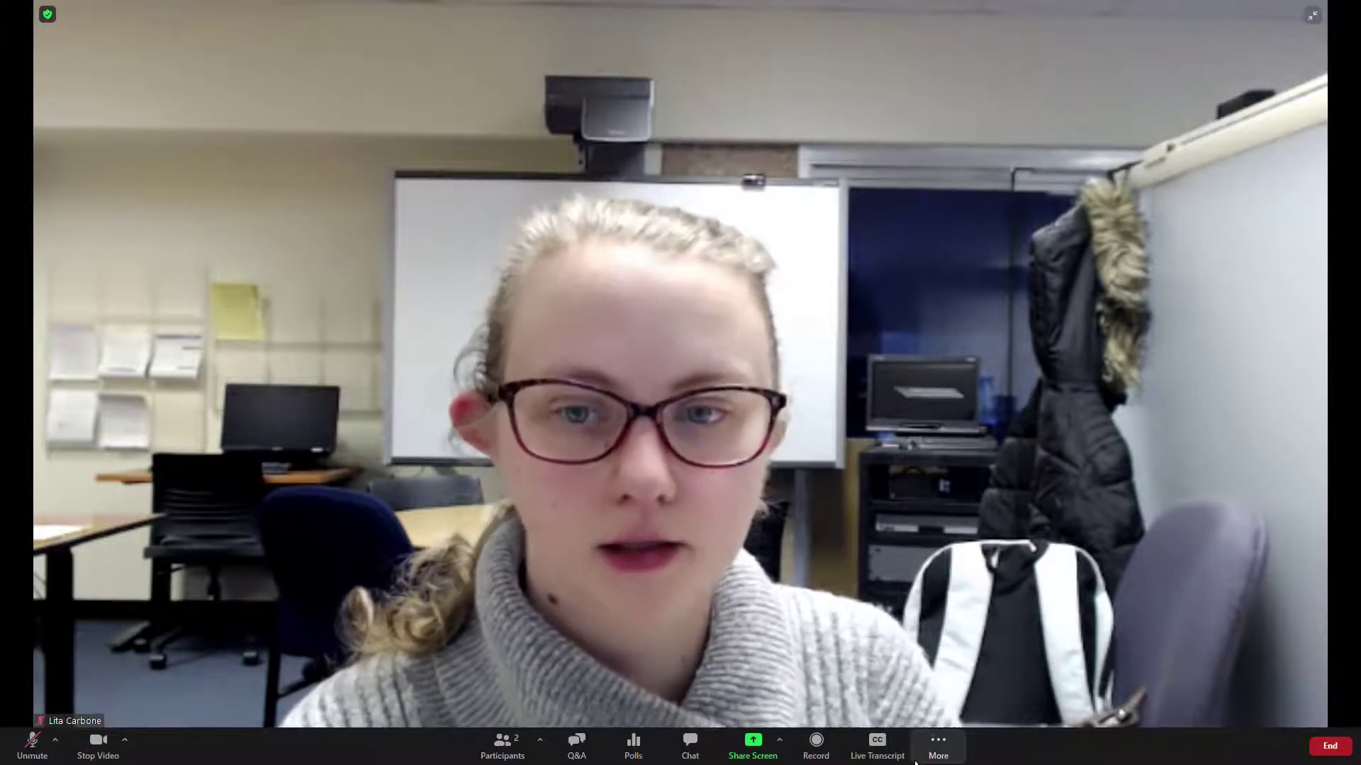
# Review the panelists and attendees of the running webinar and the options available for Attendee 1, and close the participant list
pyautogui.click(504, 748)
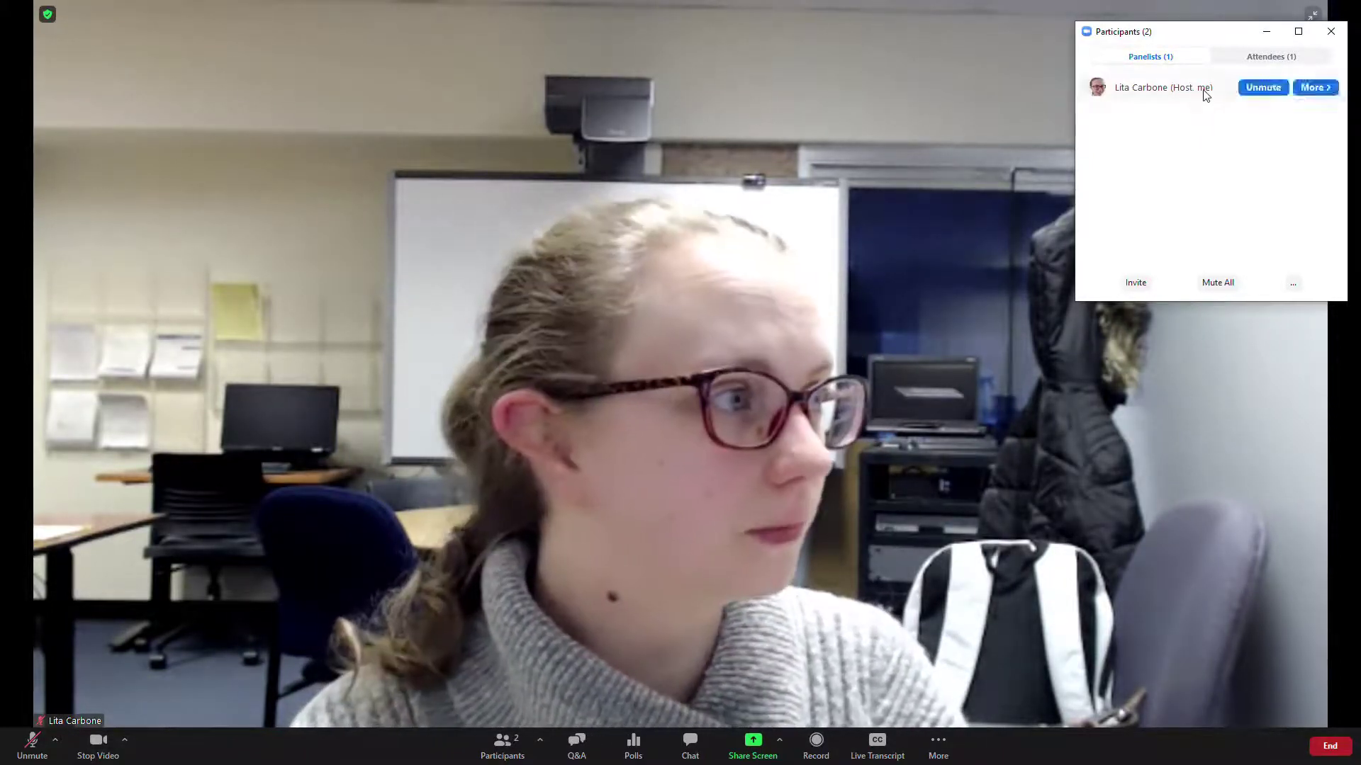
pyautogui.click(1302, 61)
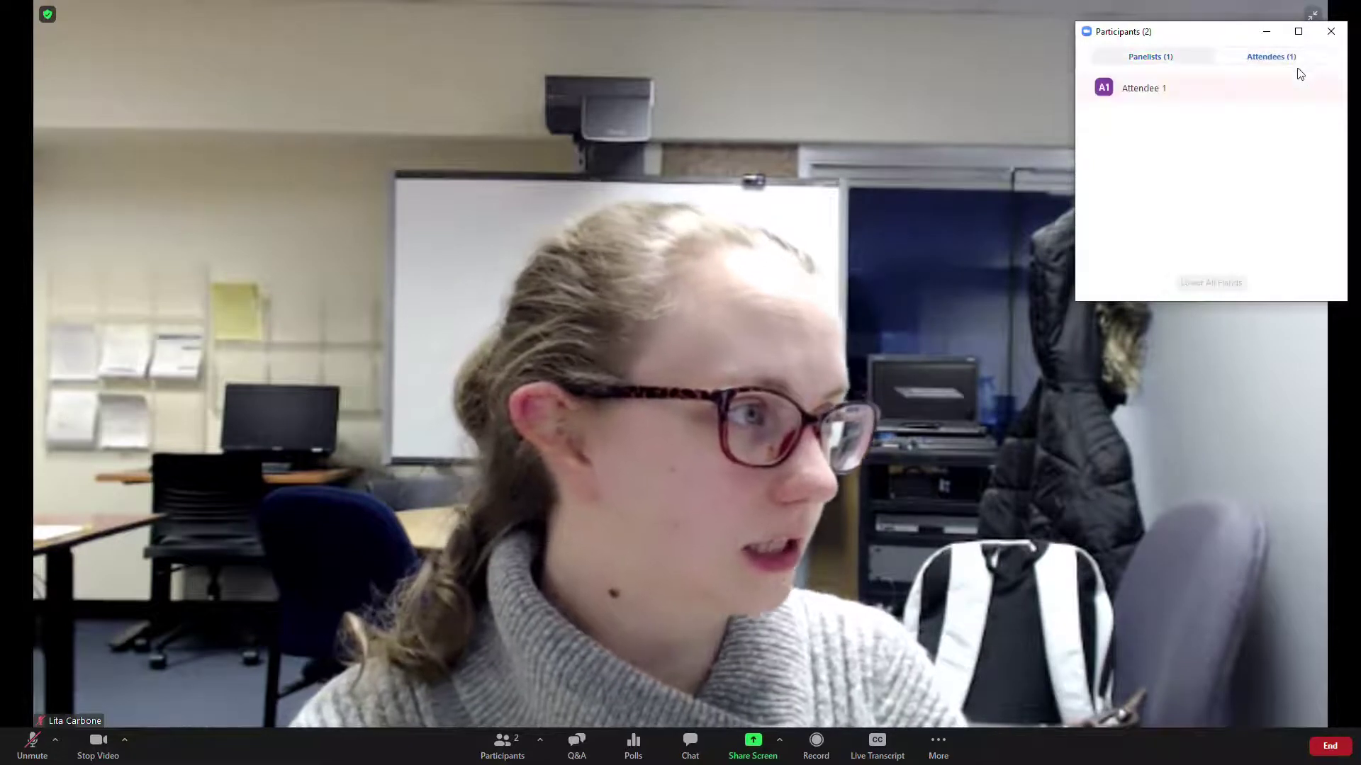
pyautogui.moveTo(1165, 96)
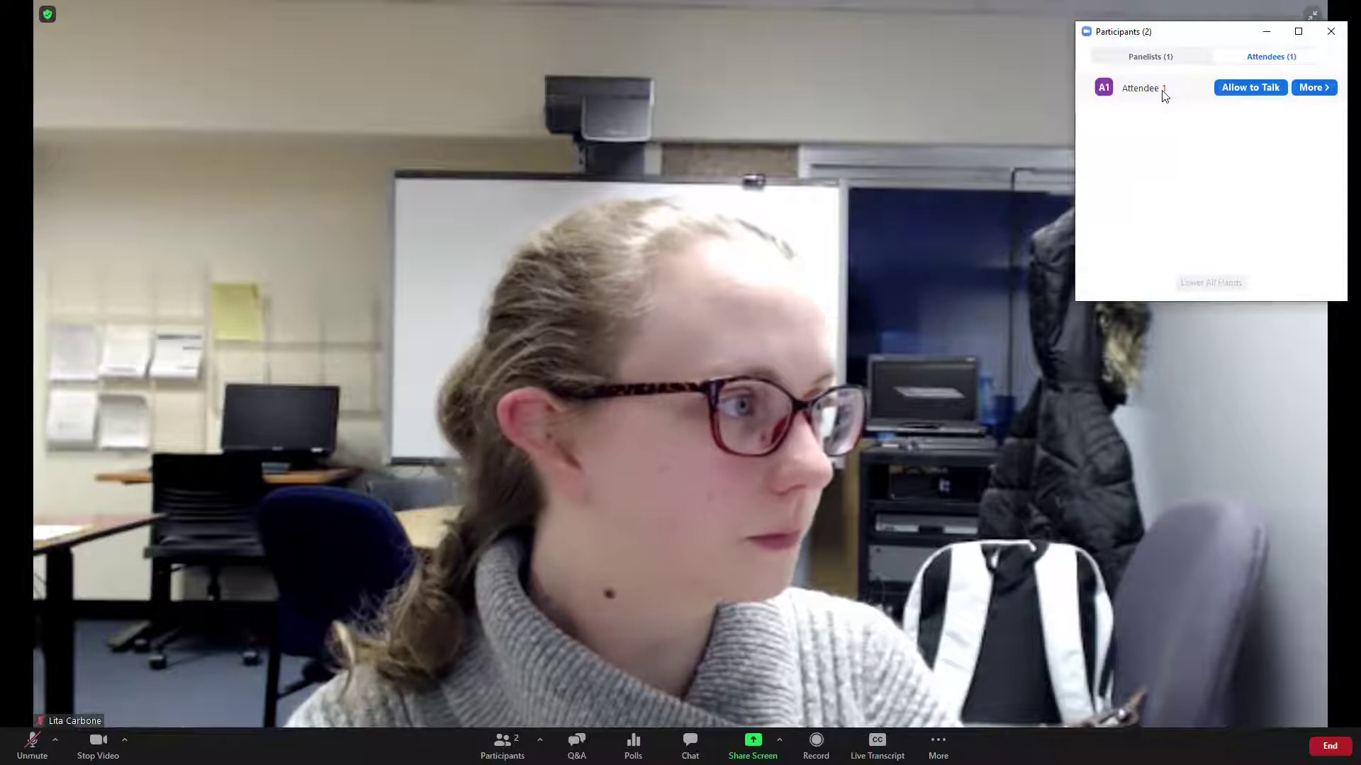
pyautogui.click(1313, 89)
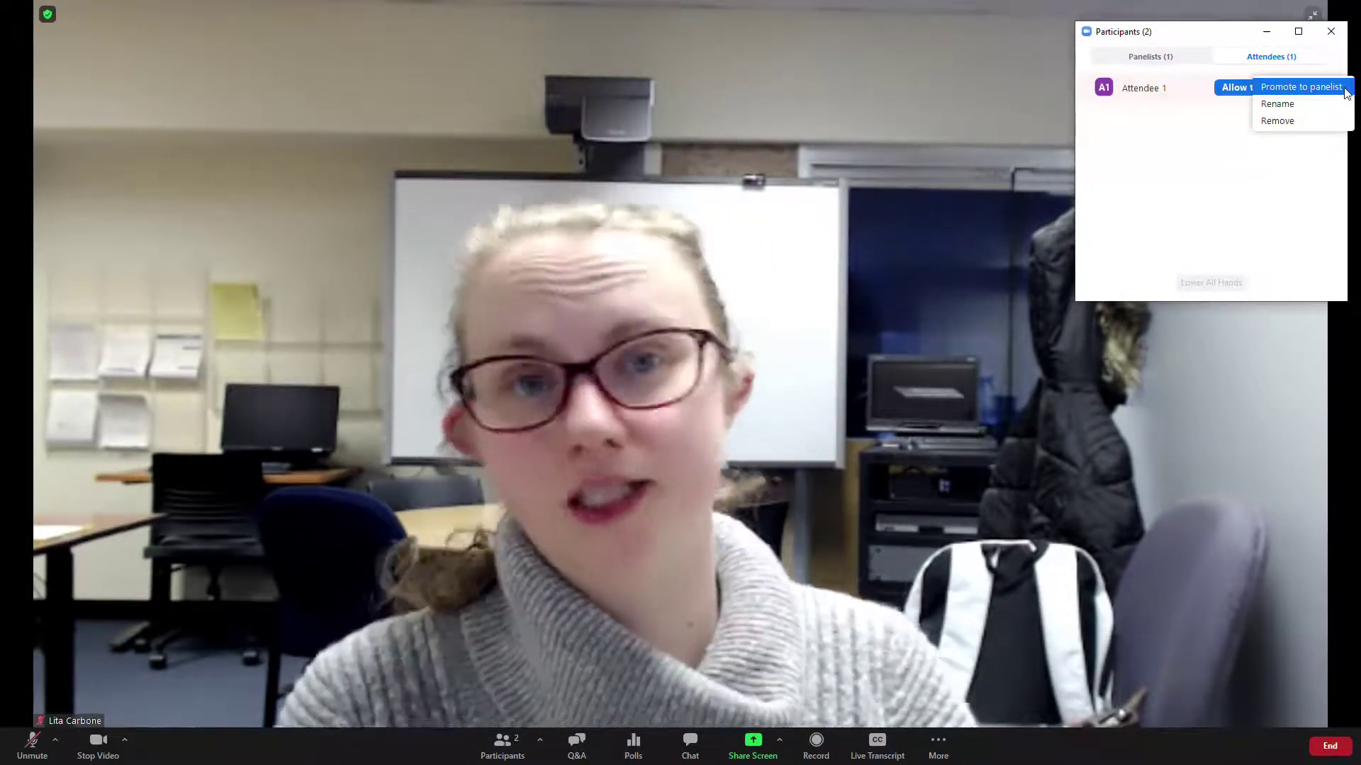
pyautogui.click(1211, 203)
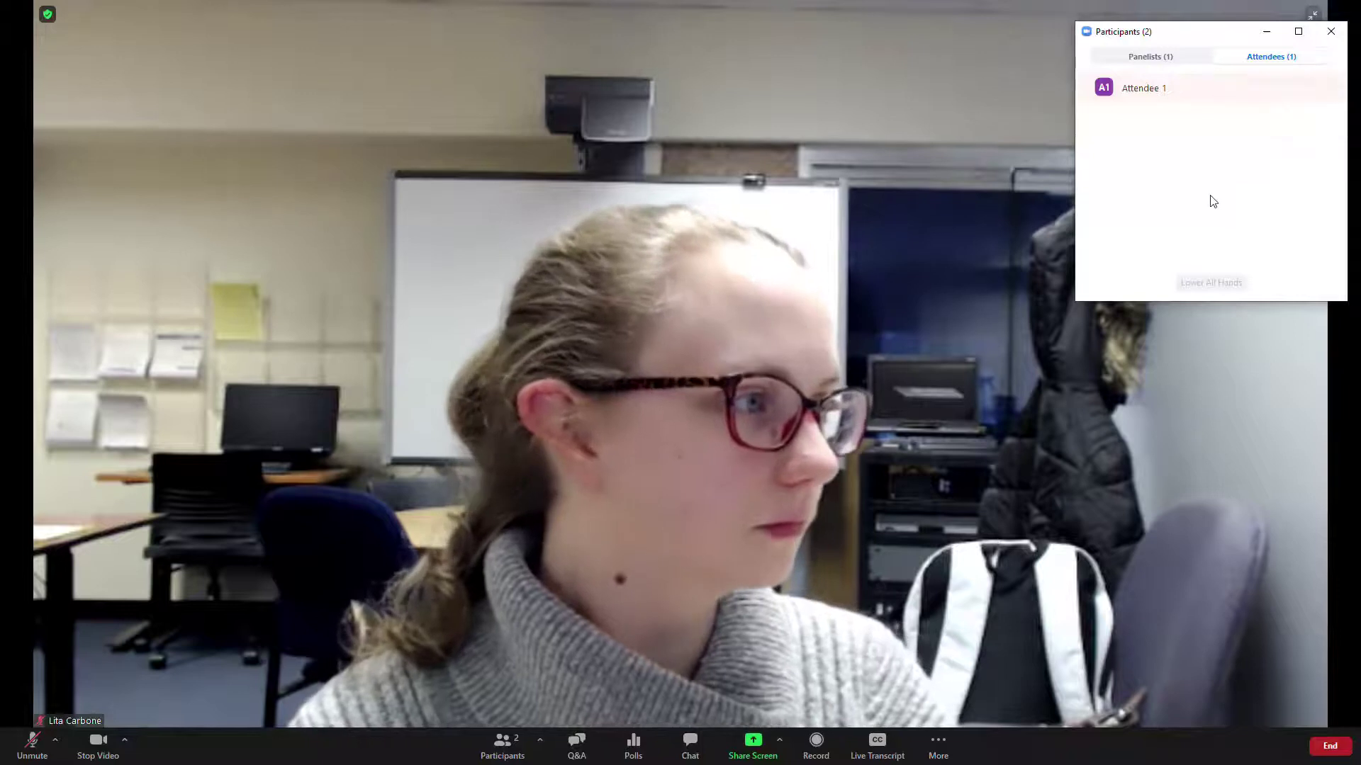
pyautogui.click(1328, 34)
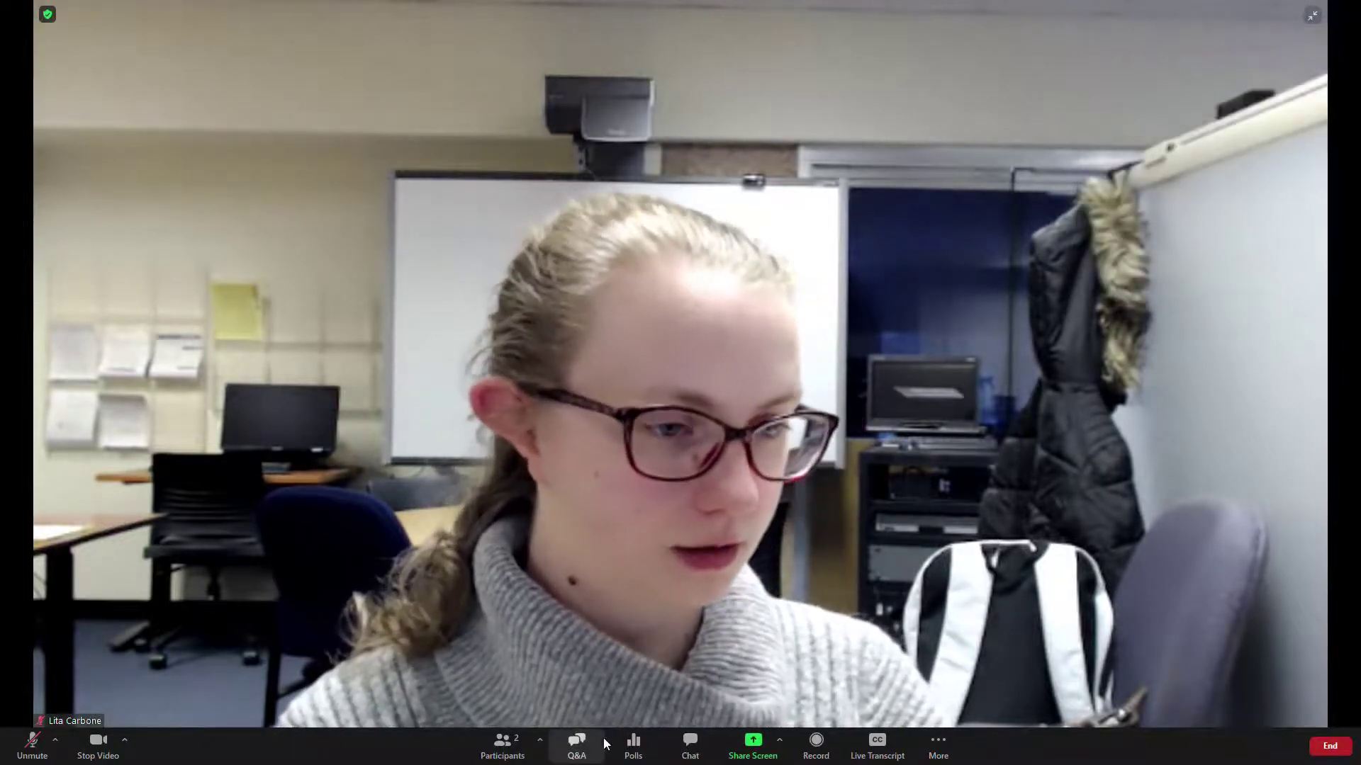
# Examine the open, answered and dismissed questions in the running webinar's Q&A window and open its Q&A settings
pyautogui.click(575, 755)
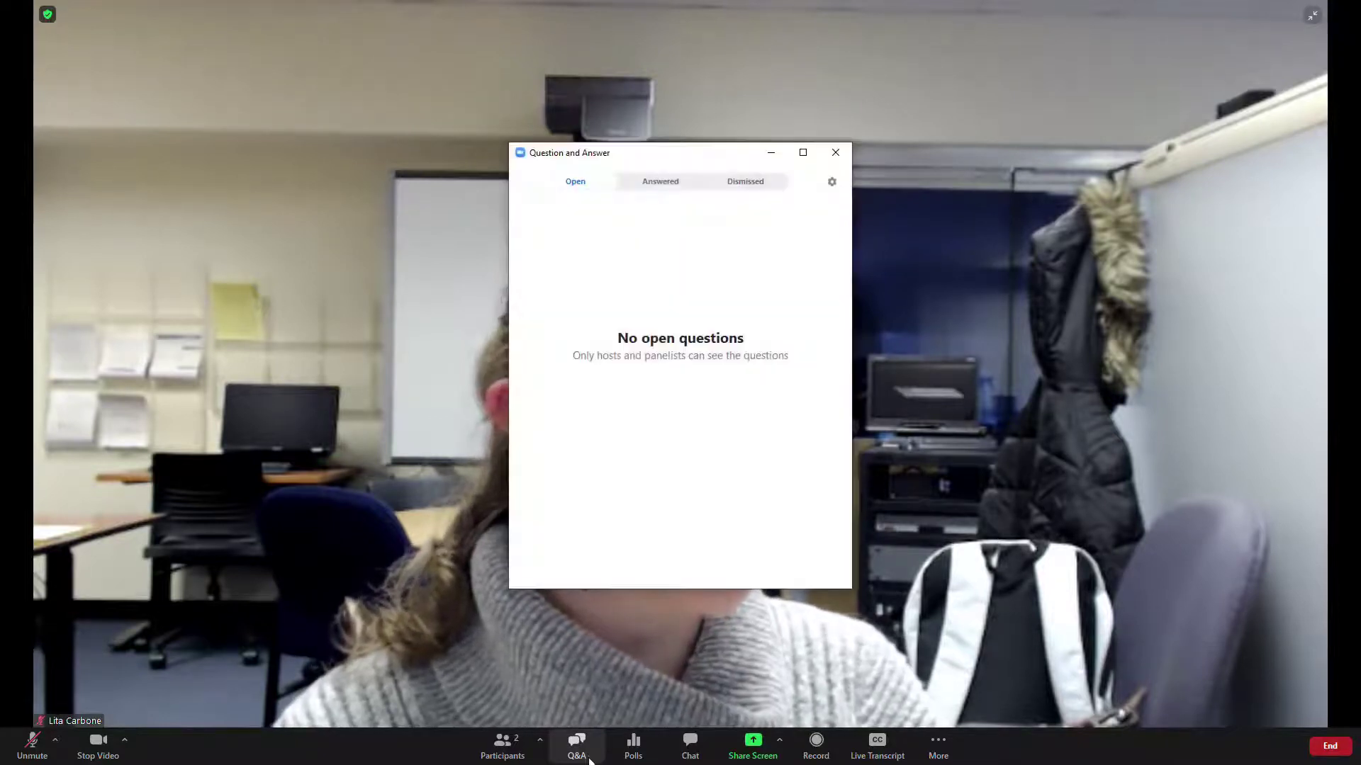
pyautogui.moveTo(636, 161); pyautogui.dragTo(1034, 59)
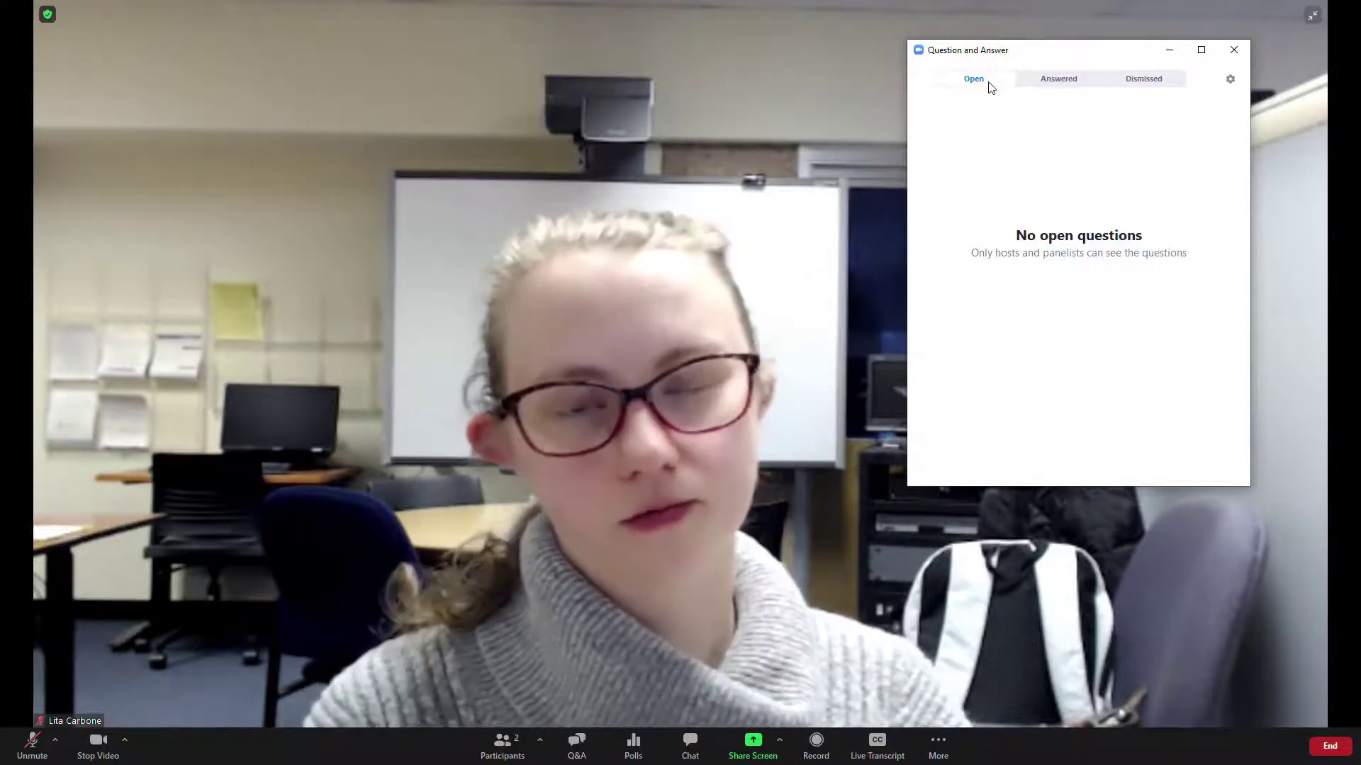
pyautogui.click(1031, 83)
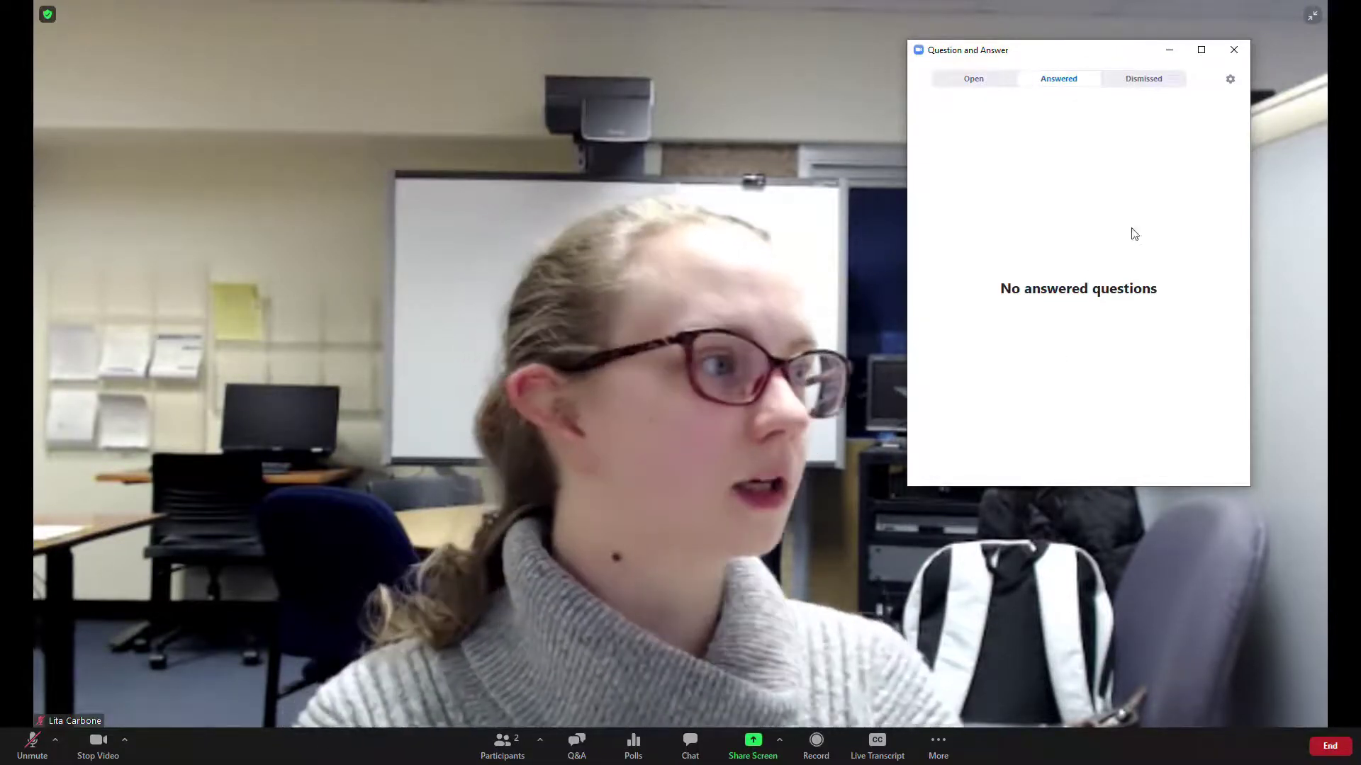
pyautogui.click(1159, 84)
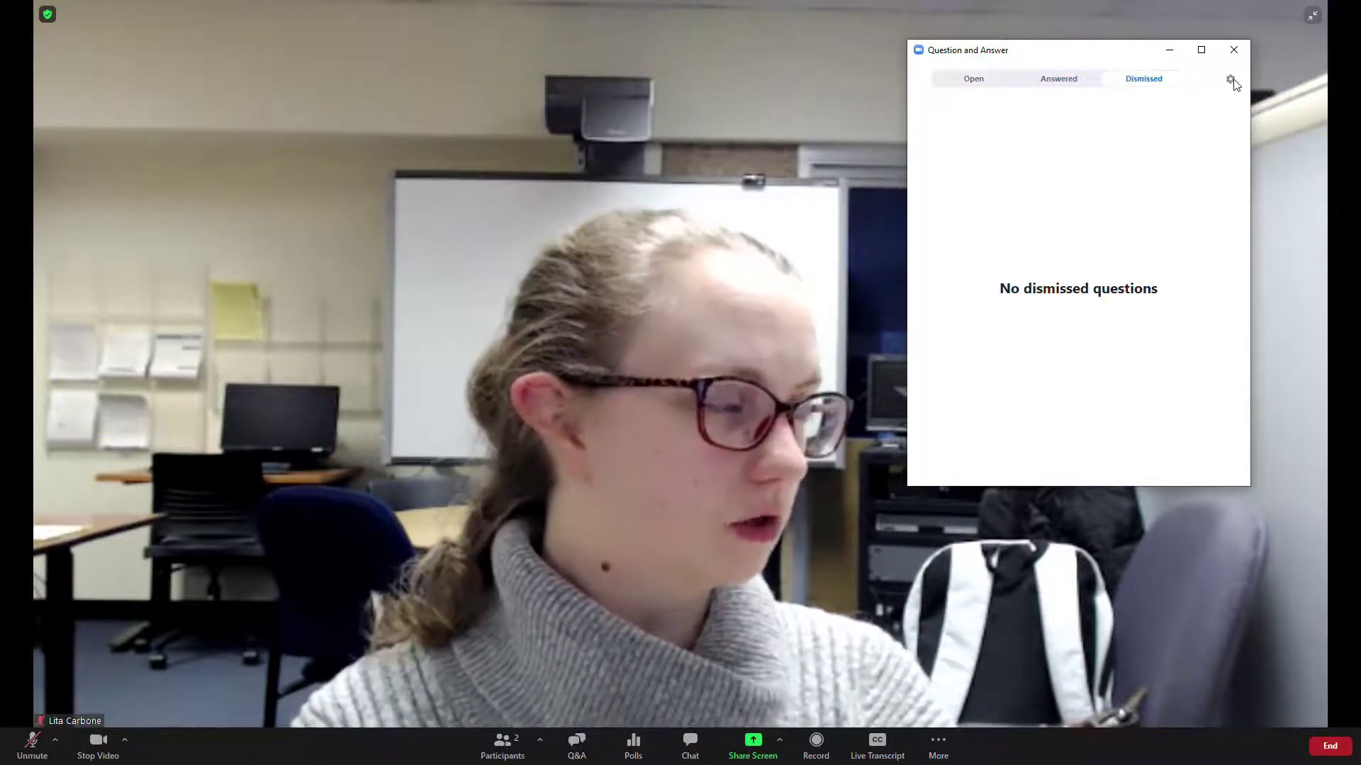
pyautogui.click(1231, 80)
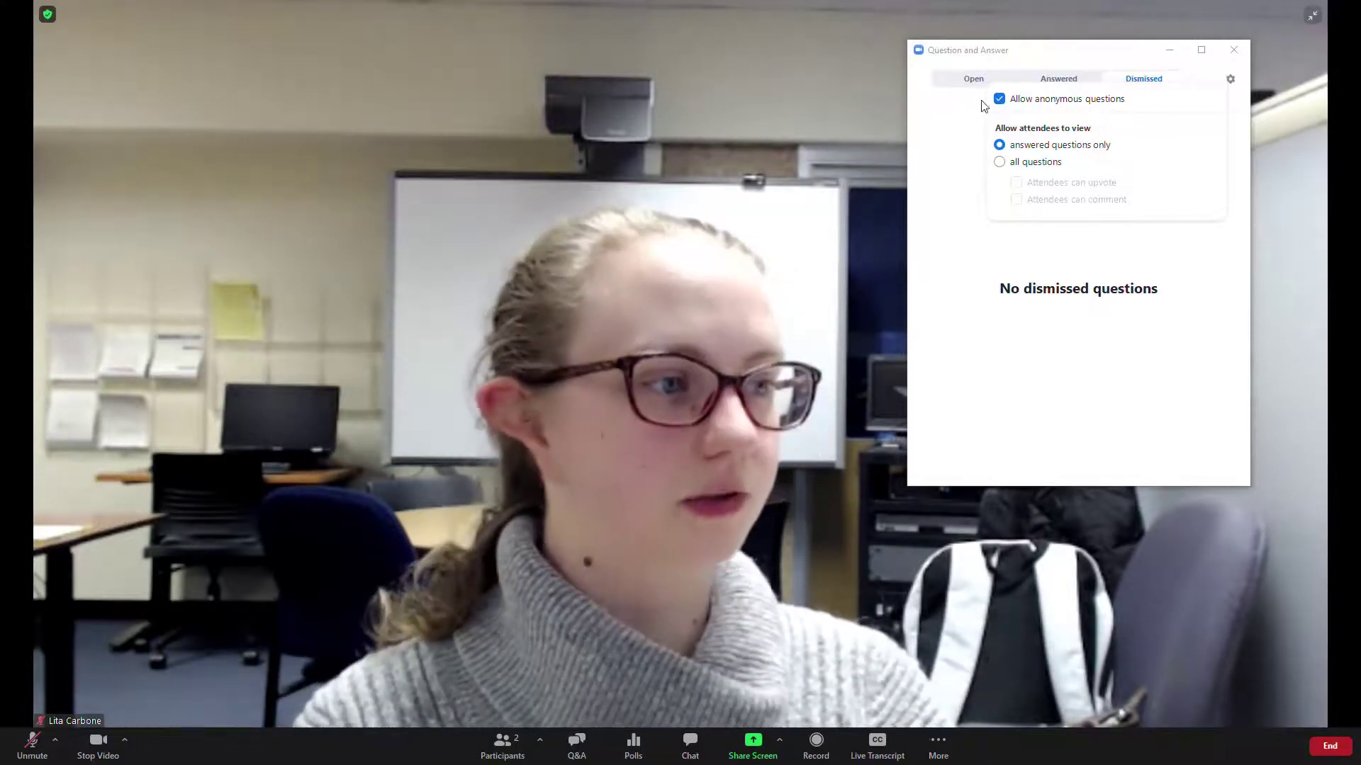
# Try letting attendees view all questions, restore viewing to answered questions only, and close the Q&A window
pyautogui.click(1032, 165)
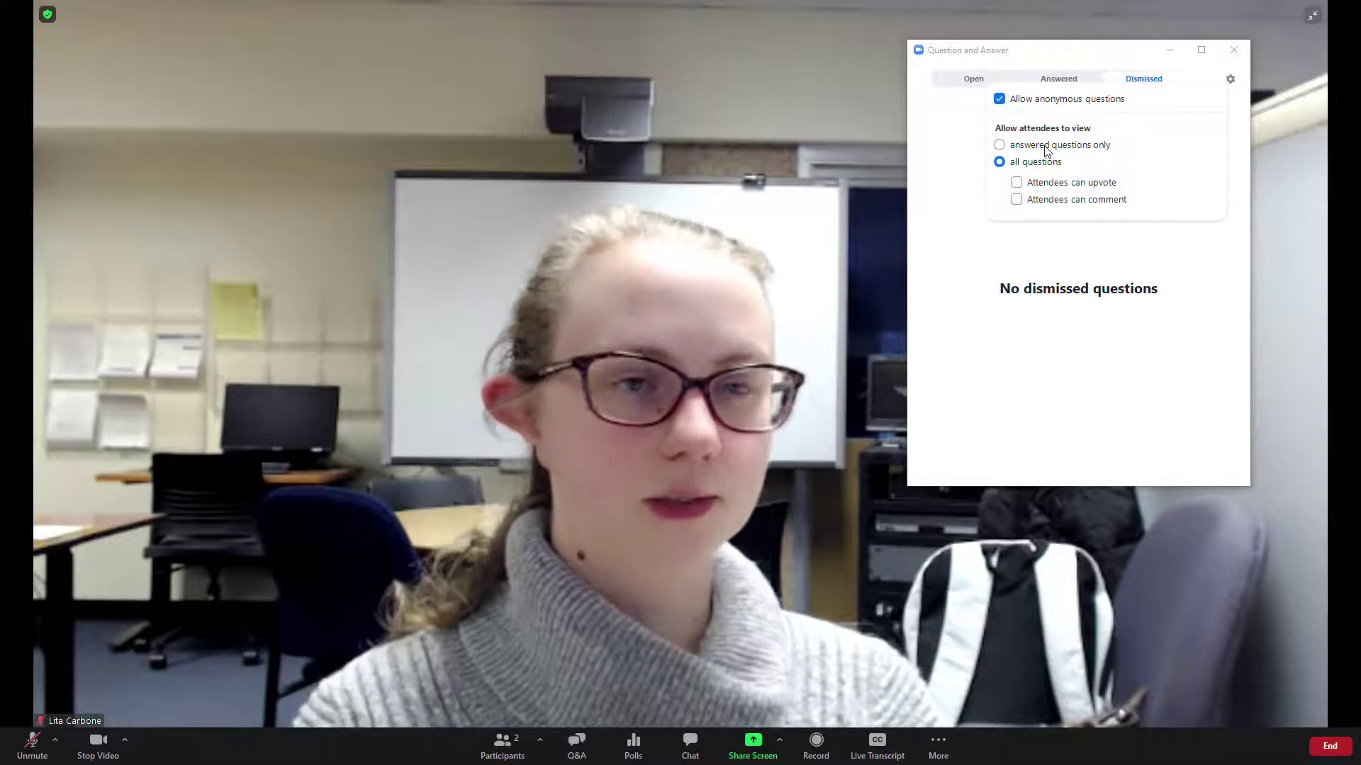
pyautogui.click(1047, 150)
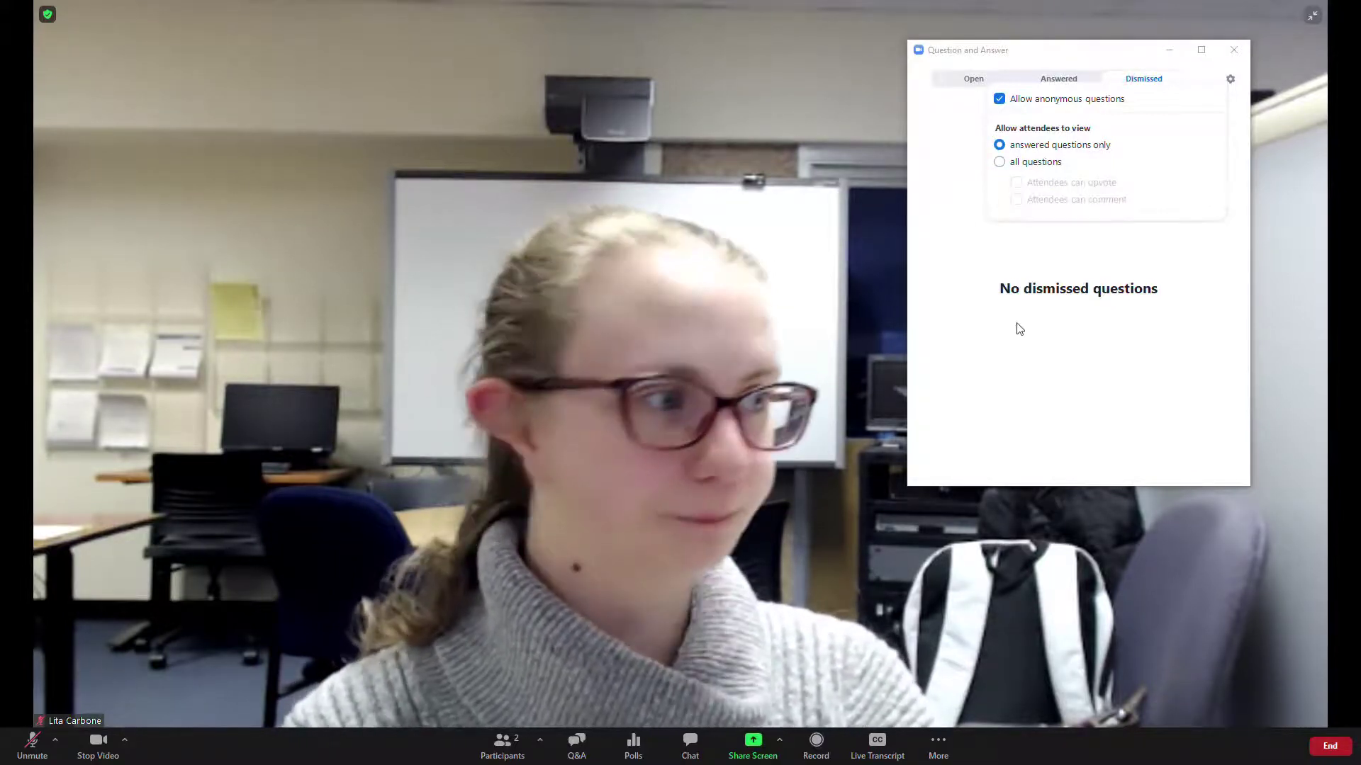
pyautogui.click(1021, 314)
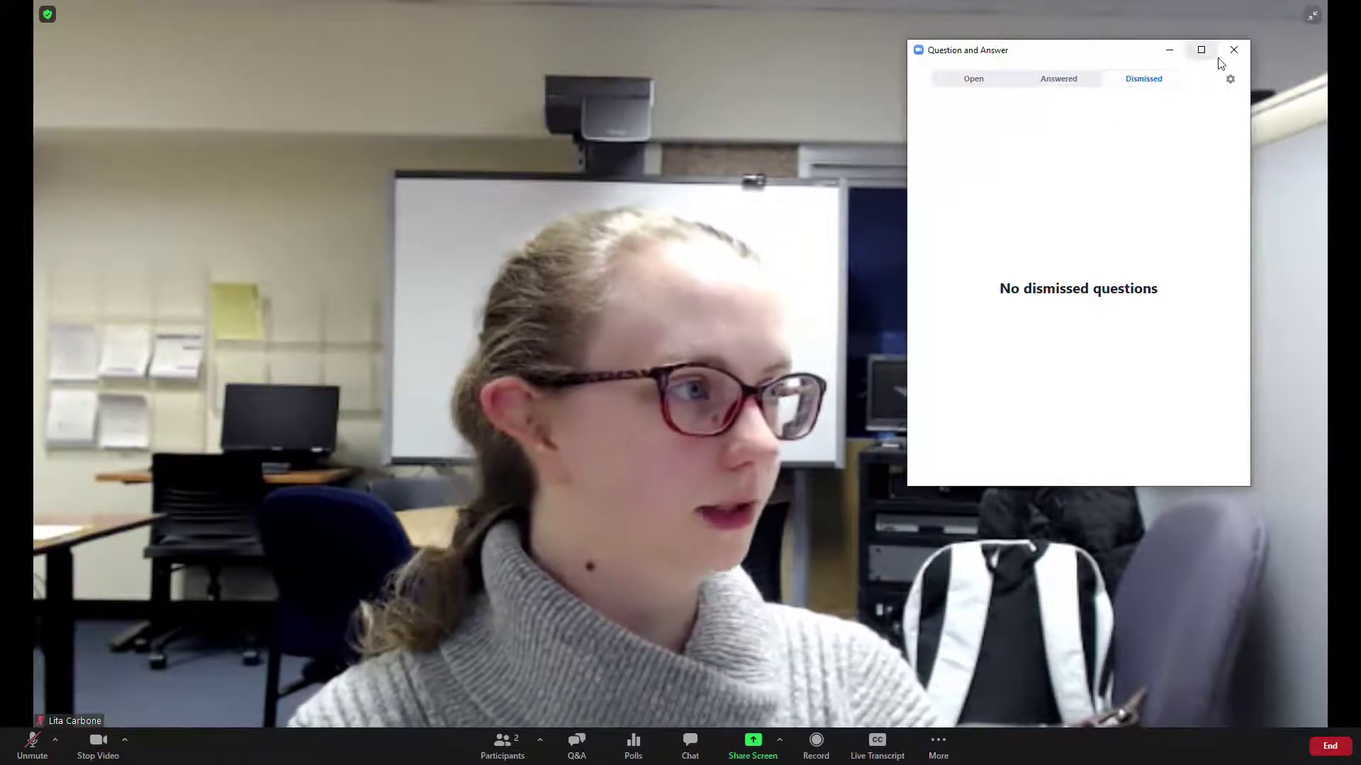
pyautogui.click(1234, 50)
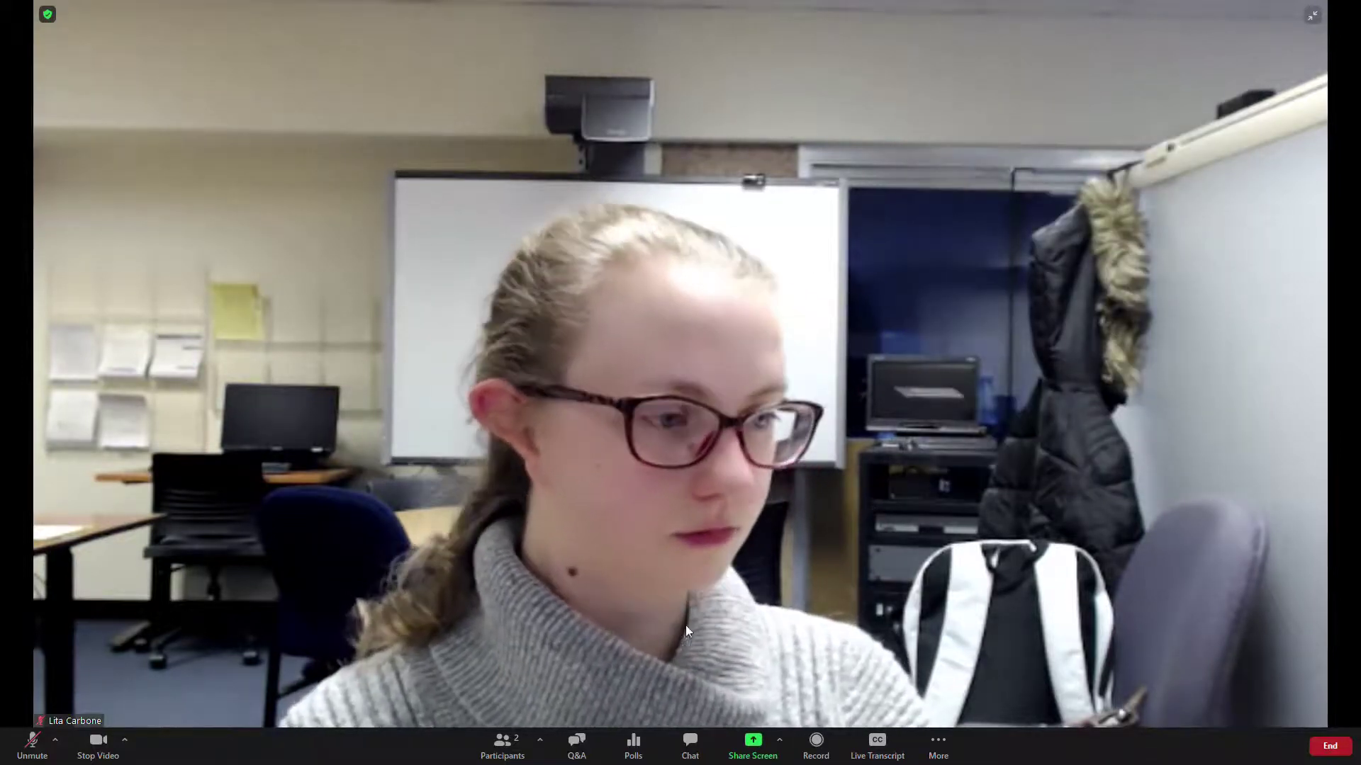
# View the running webinar's polls and the web form for adding a poll, and close both without adding a question
pyautogui.click(632, 748)
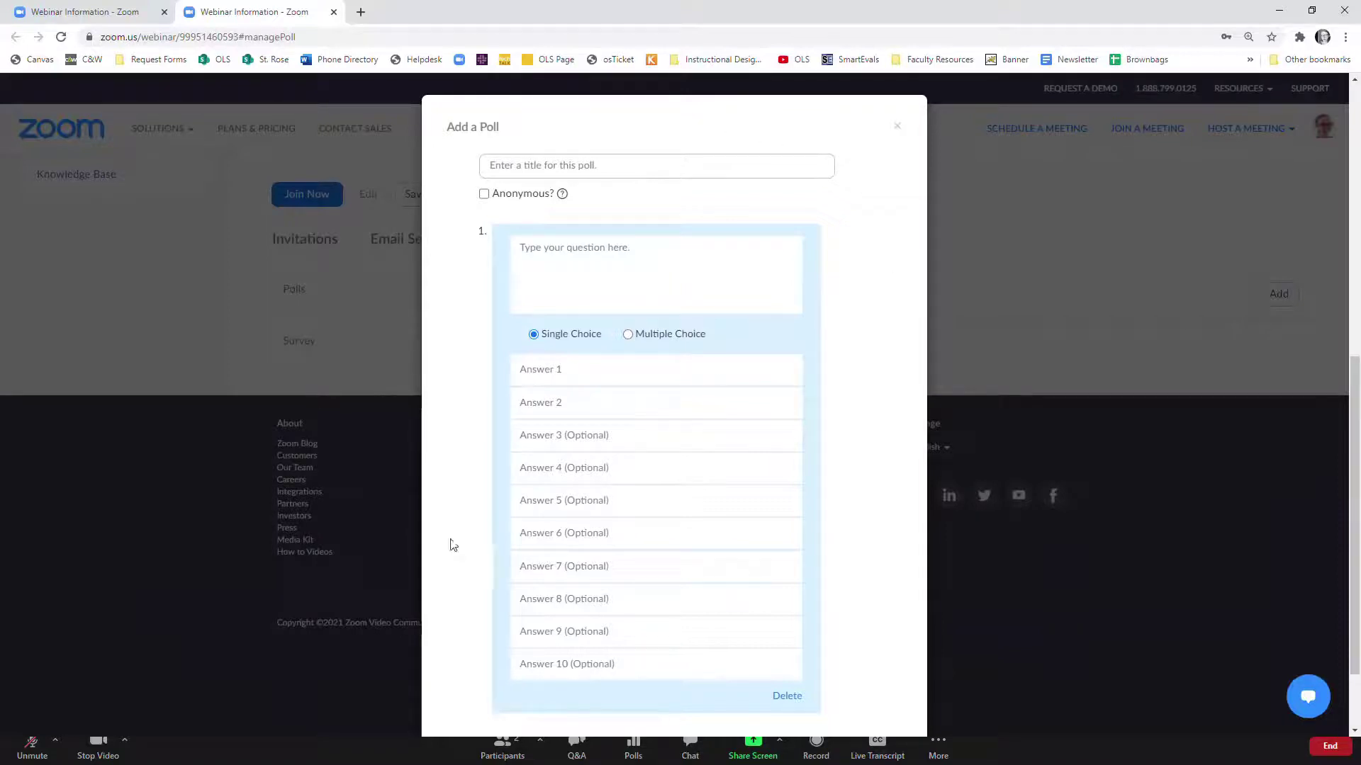
pyautogui.click(333, 12)
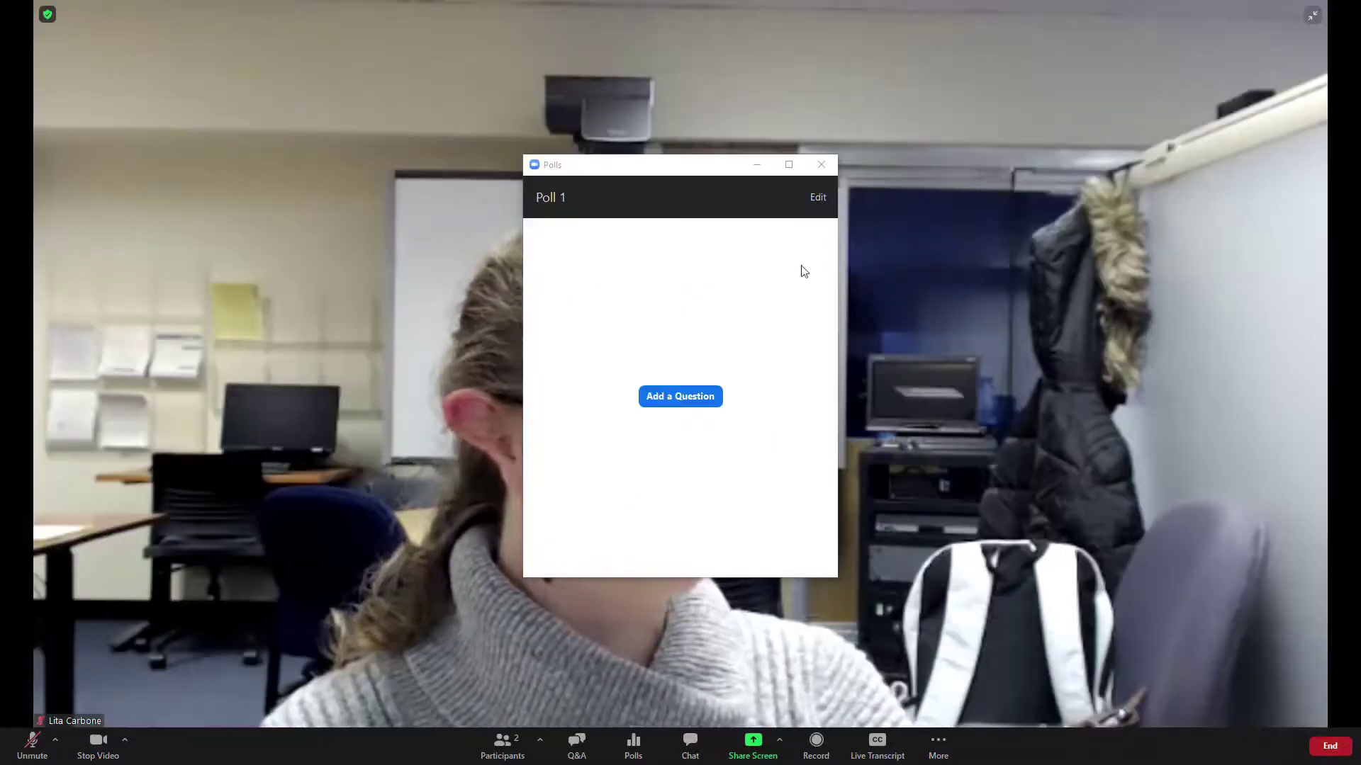
pyautogui.click(823, 165)
# Review the recipient choices in the webinar chat, leave it addressed to all panelists, and close the chat window
pyautogui.click(697, 749)
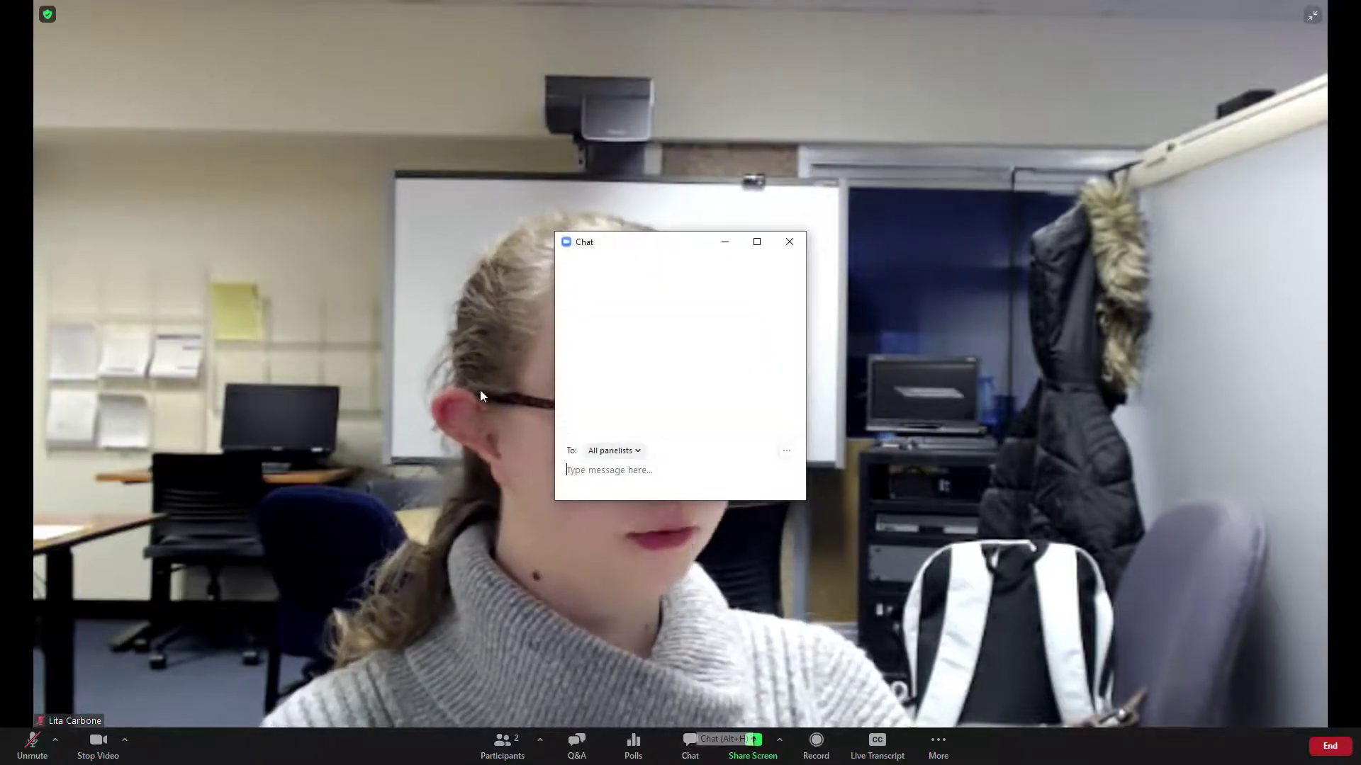
pyautogui.click(640, 453)
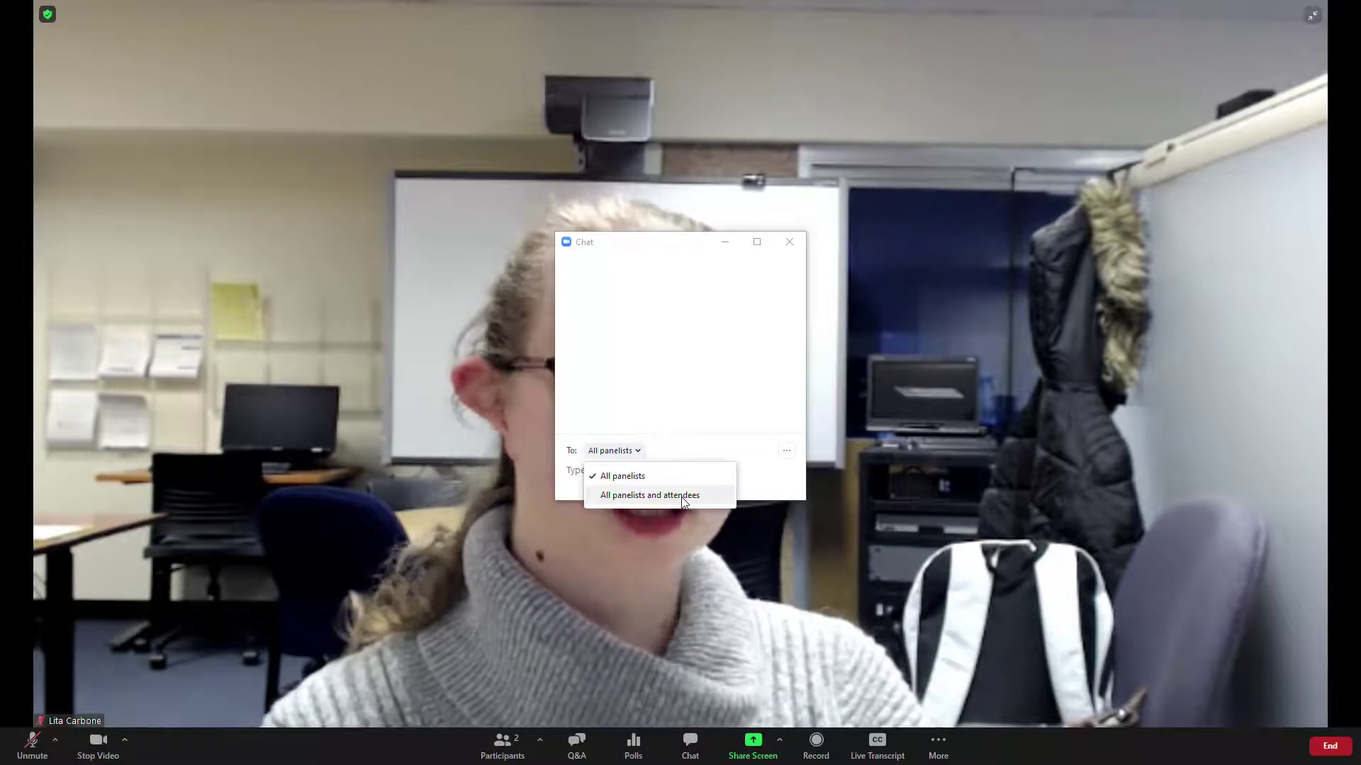
pyautogui.click(681, 434)
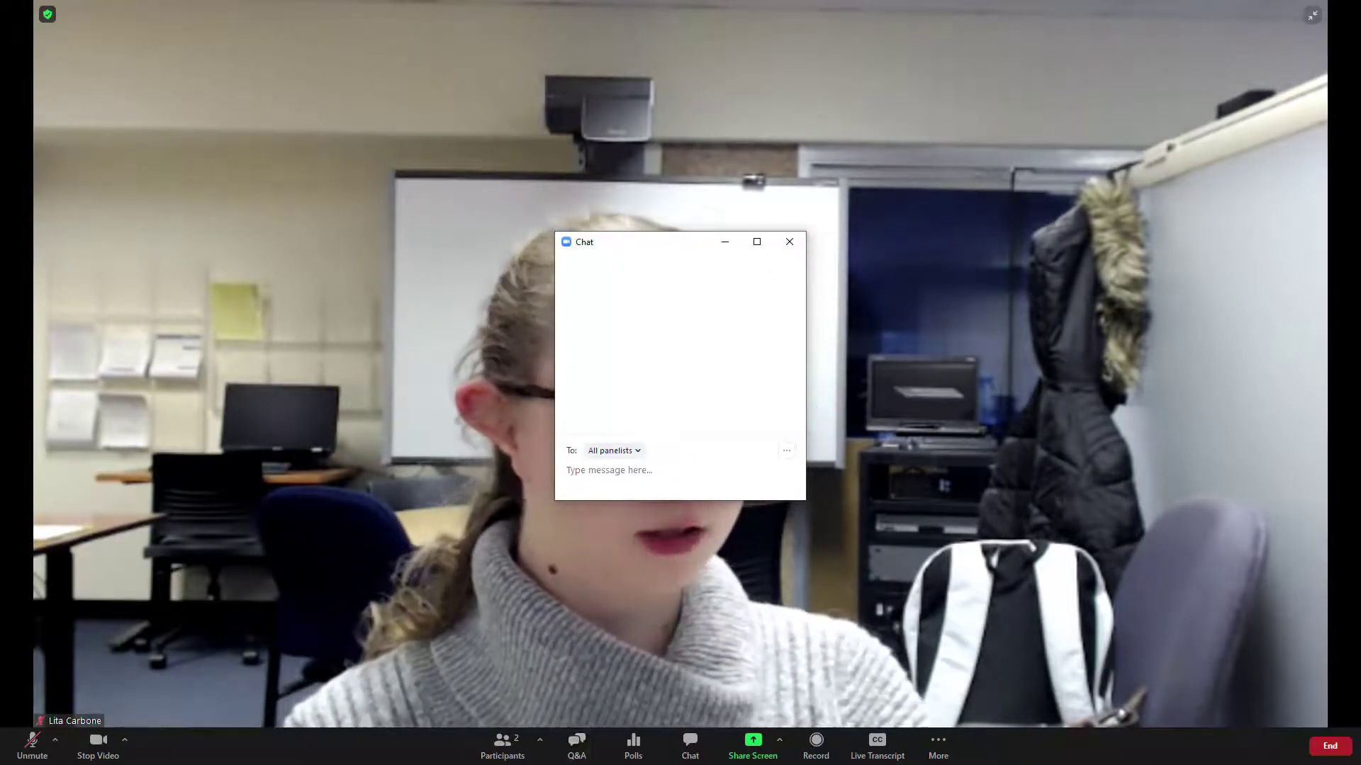
pyautogui.click(786, 245)
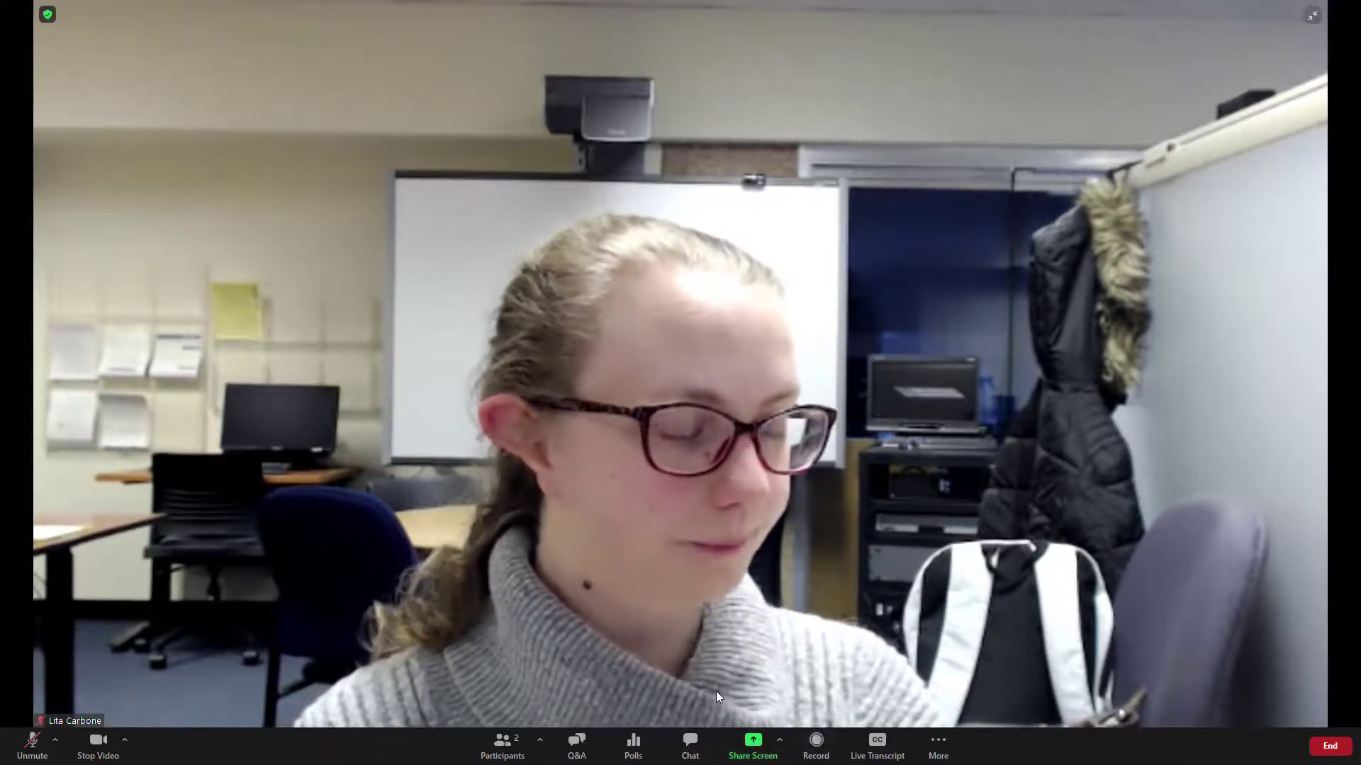
# Share the Zoom breakout rooms slides using the advanced PowerPoint as Virtual Background option
pyautogui.click(755, 748)
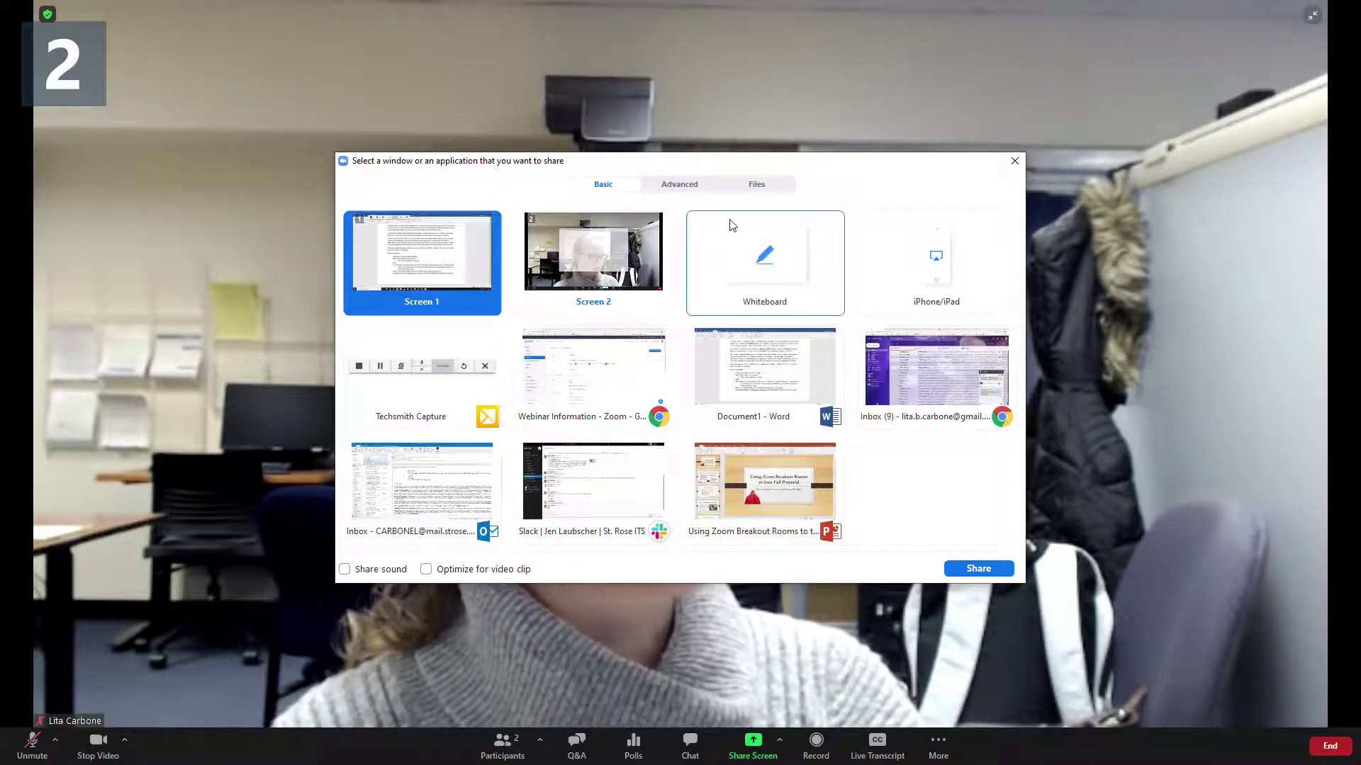
pyautogui.click(693, 188)
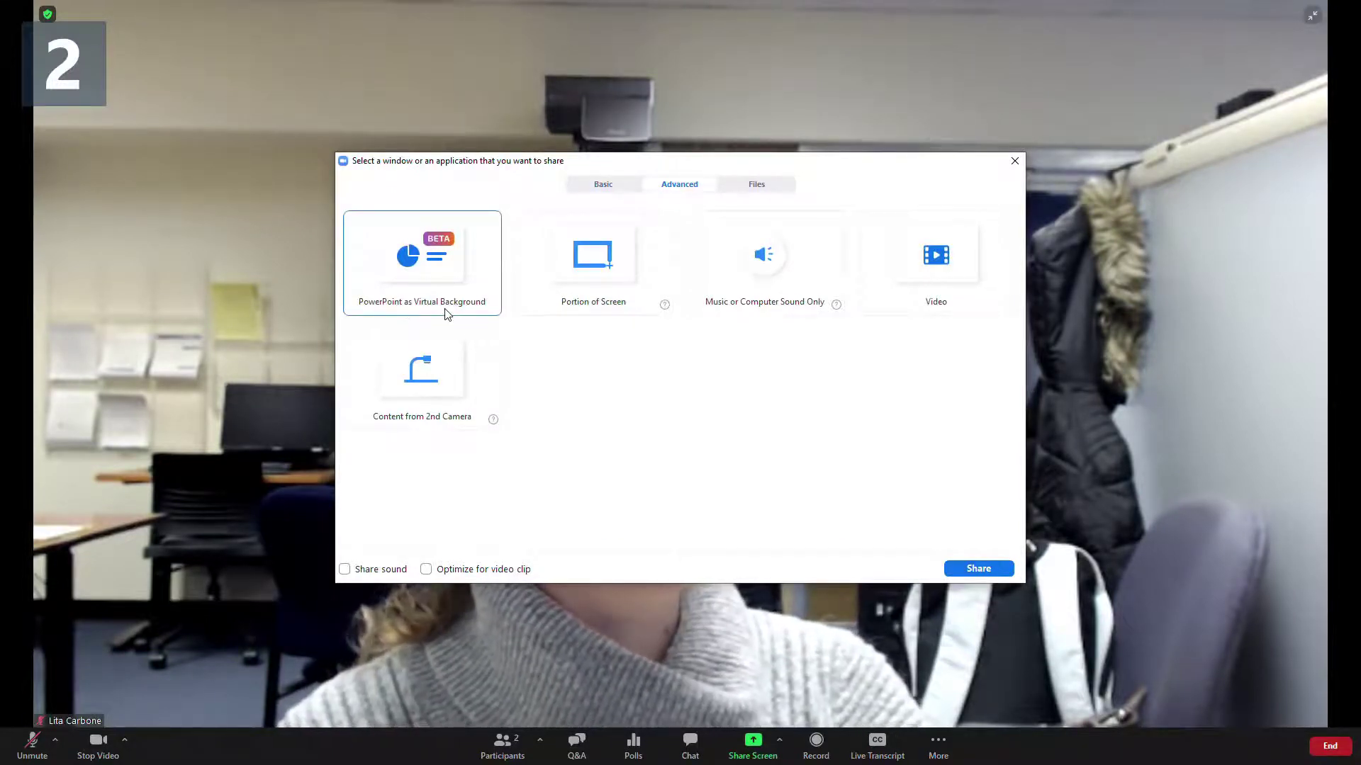
pyautogui.click(439, 265)
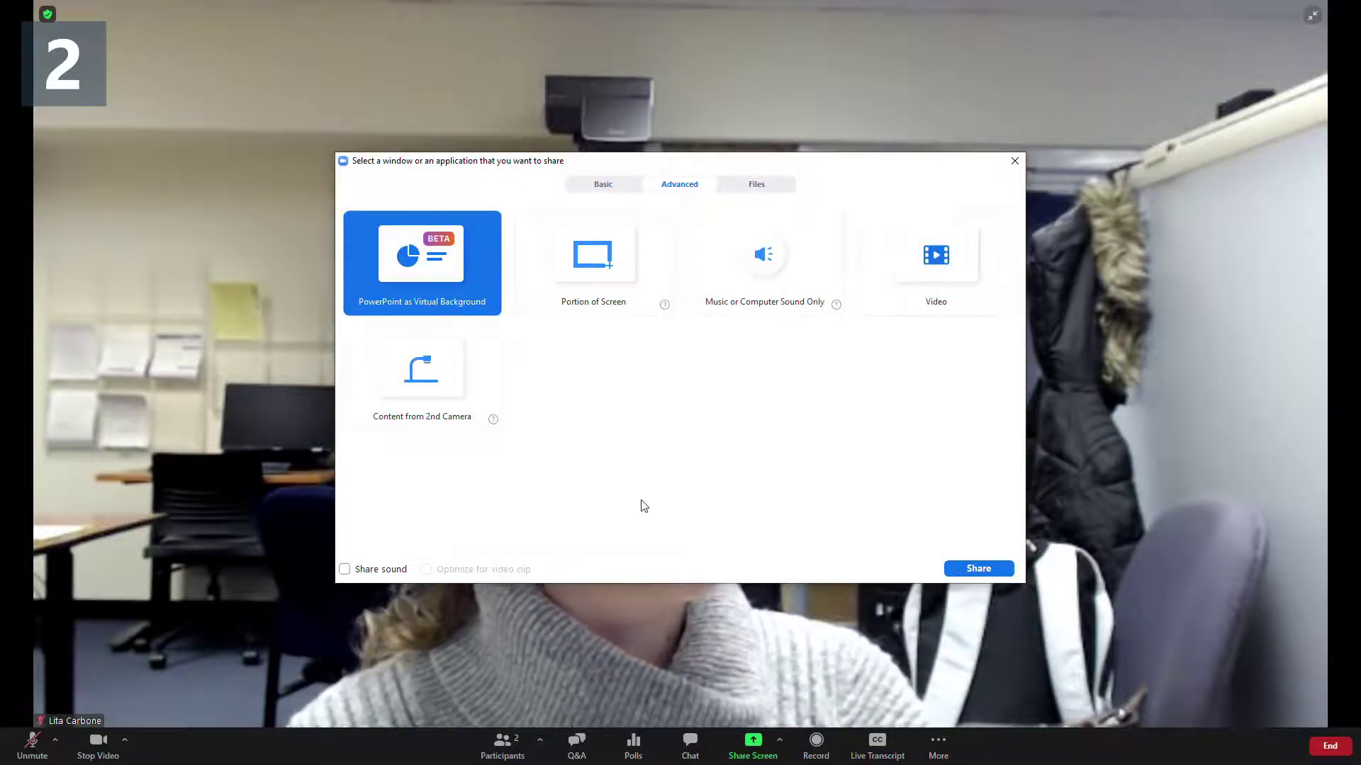
pyautogui.click(987, 570)
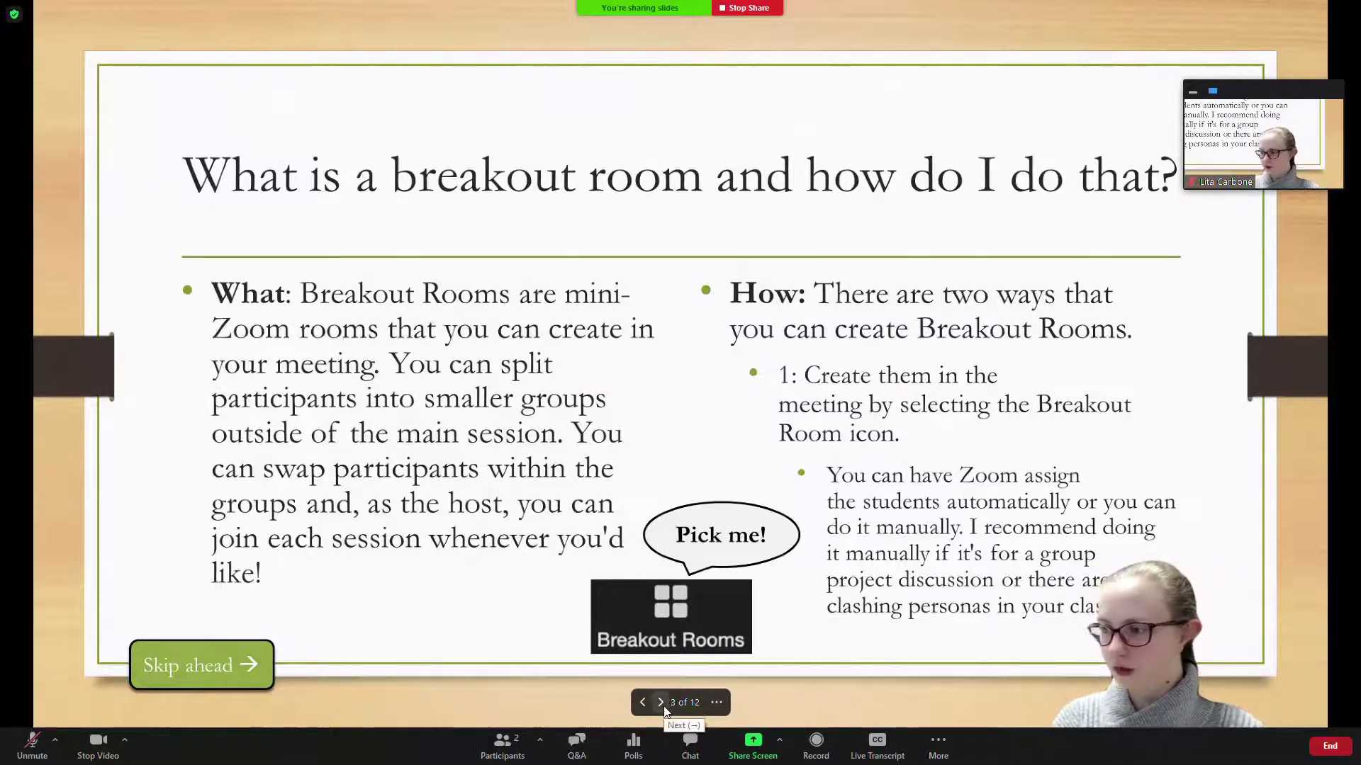
# Flip forward and back through the shared slides and stop sharing them
pyautogui.click(665, 709)
pyautogui.click(644, 702)
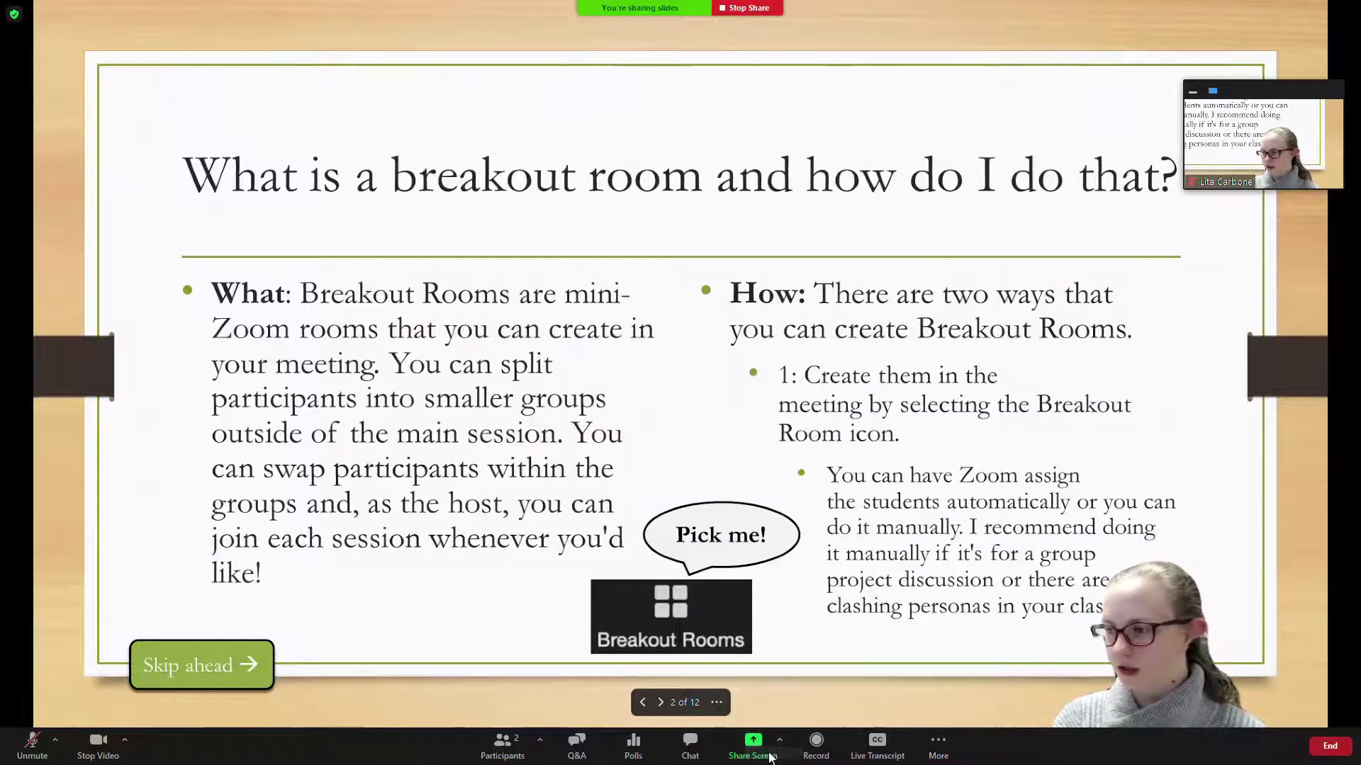
pyautogui.click(750, 8)
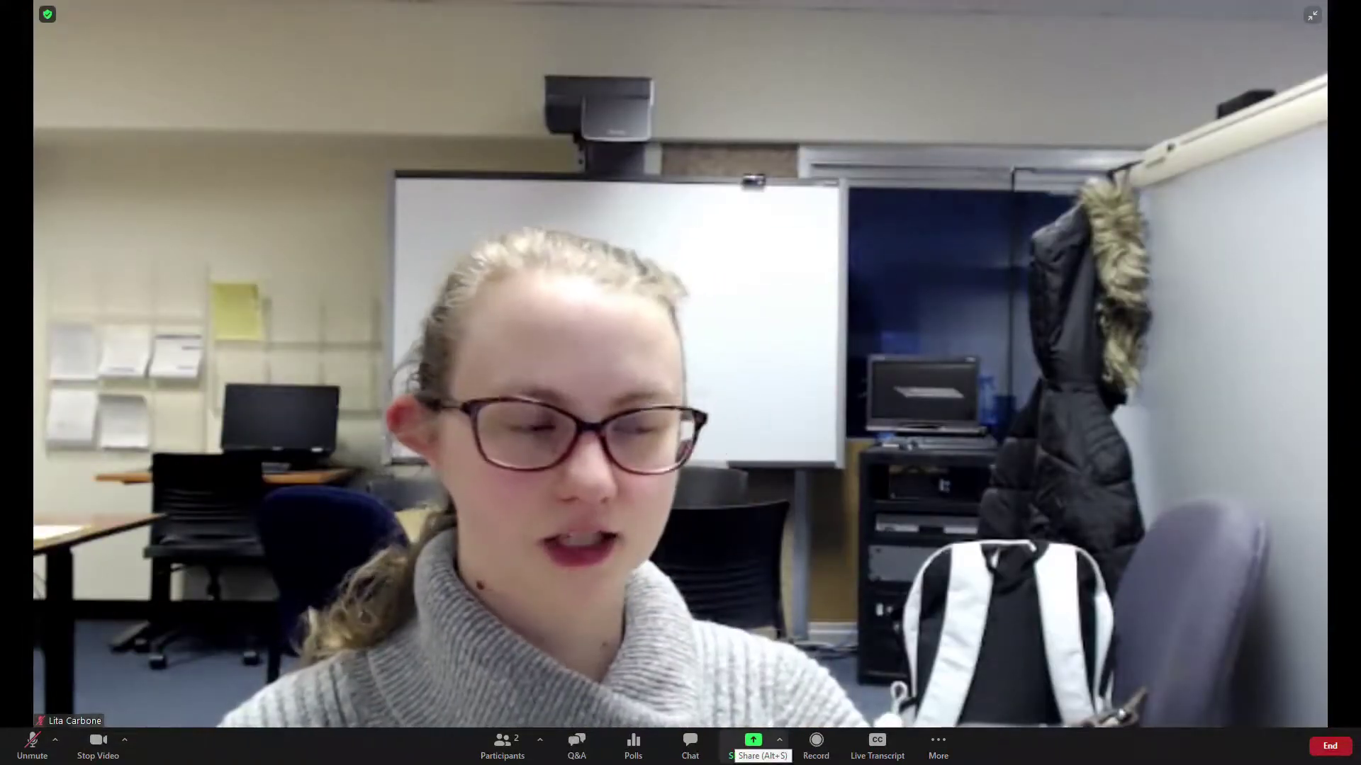
# Review the basic and file-based screen sharing sources and close the sharing dialog without sharing anything
pyautogui.click(749, 750)
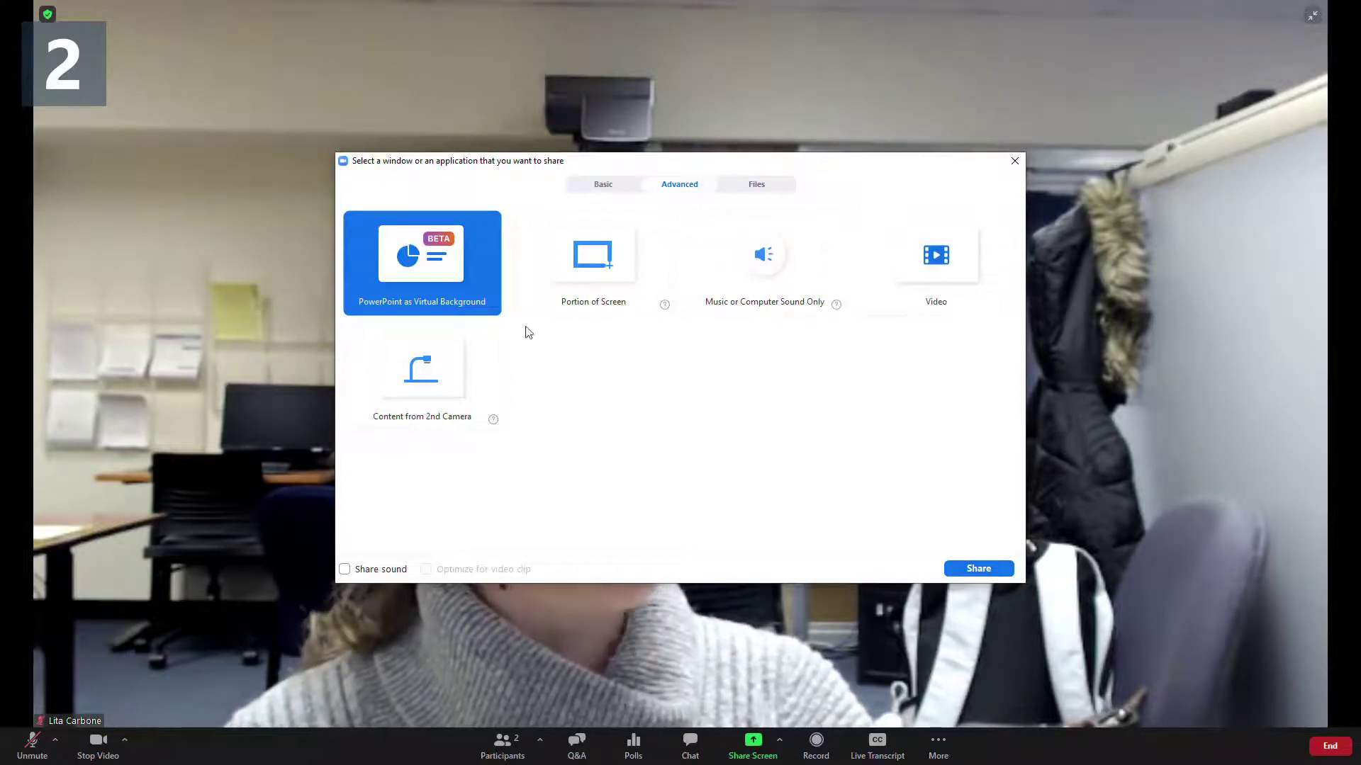
pyautogui.click(623, 184)
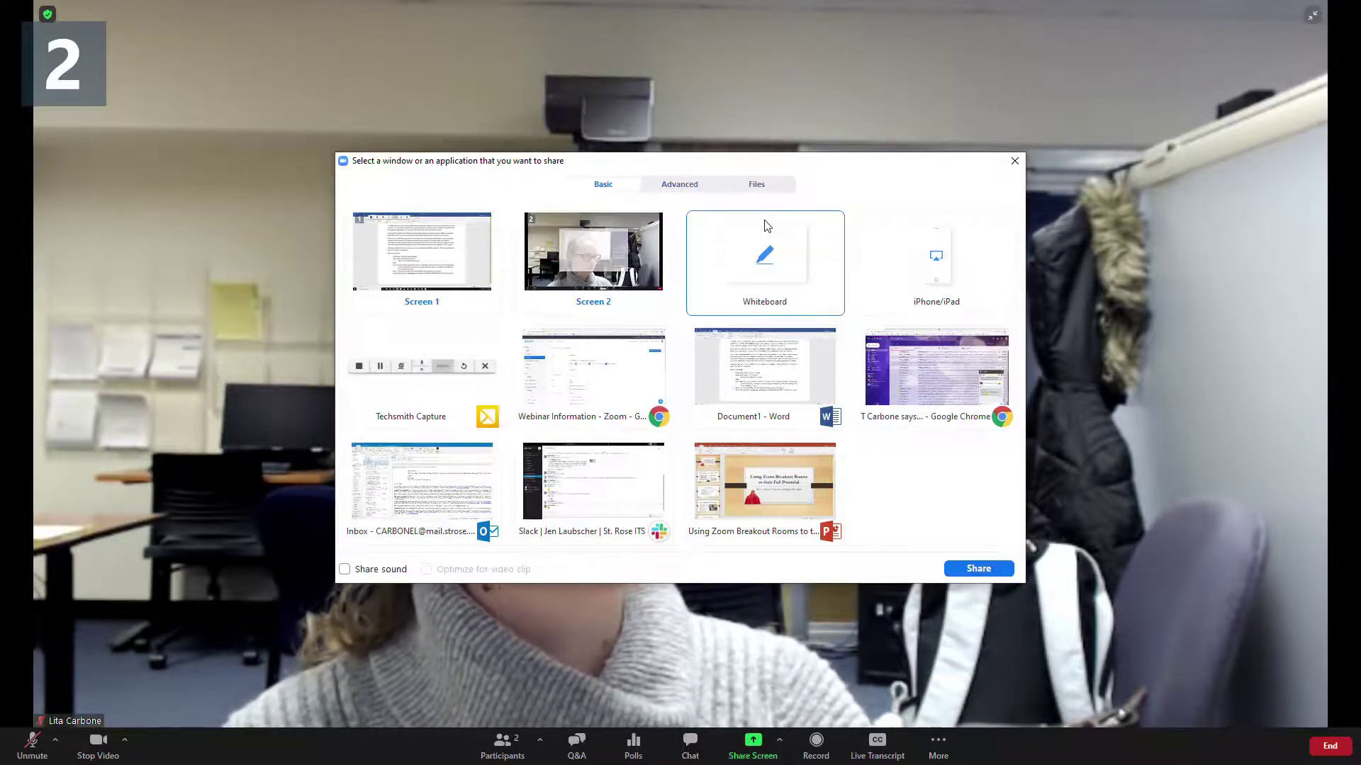
pyautogui.click(758, 184)
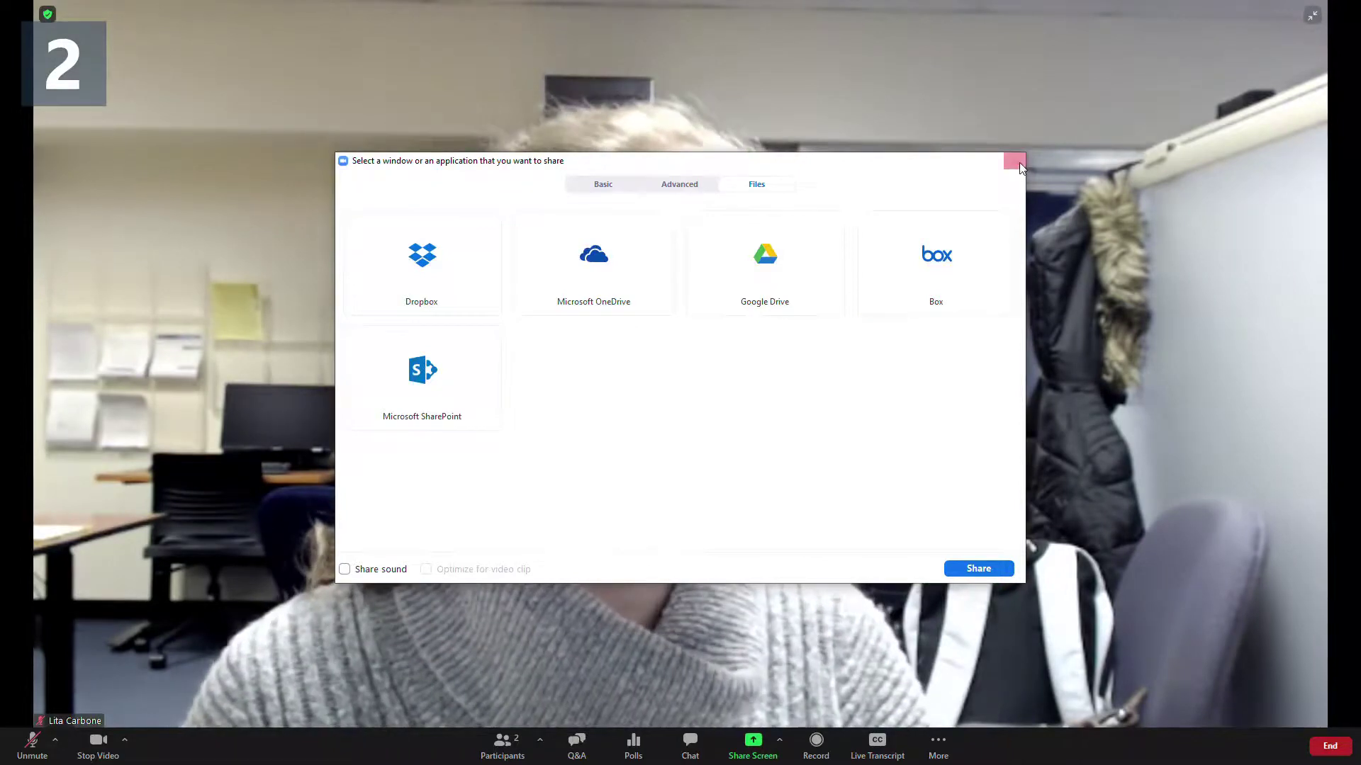
pyautogui.click(1015, 161)
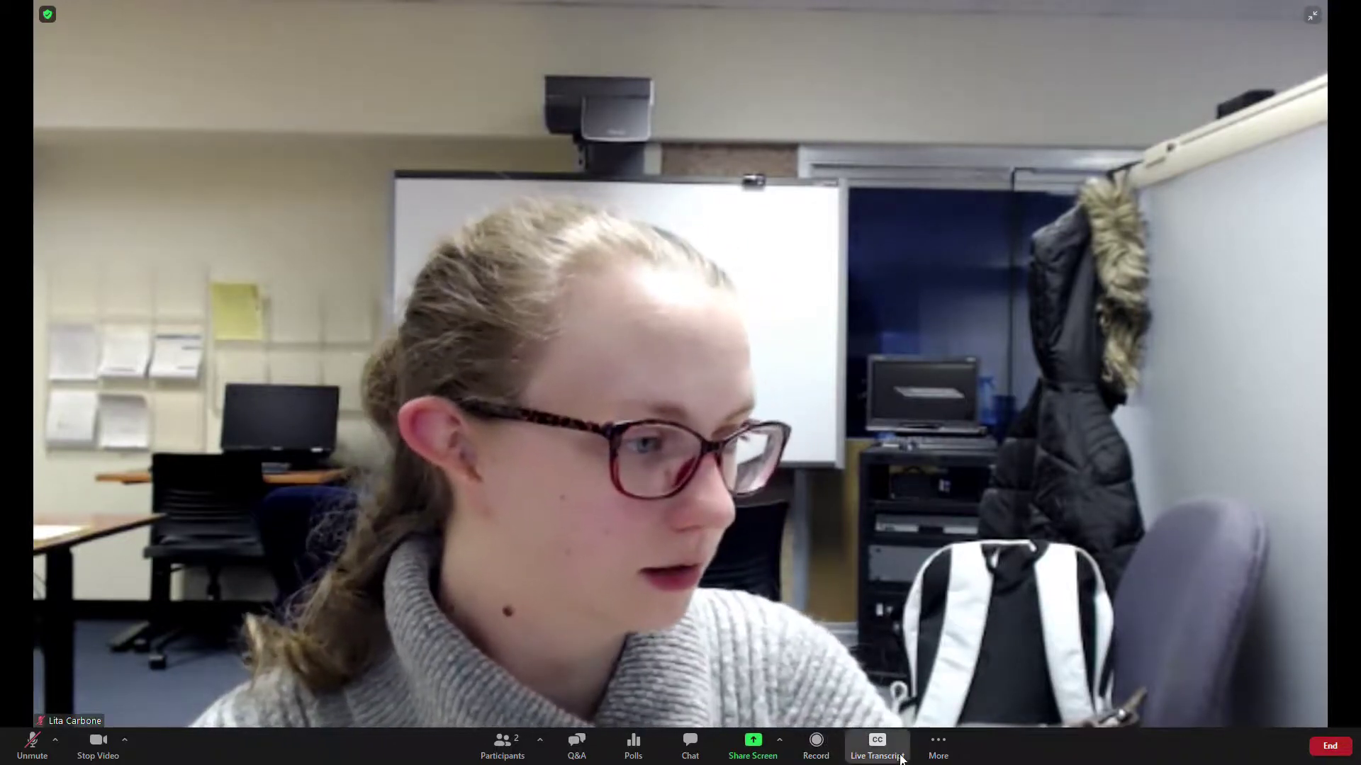
# Review the webinar's captioning and live transcript options and the available live-streaming destinations, and dismiss both without choosing any
pyautogui.click(878, 747)
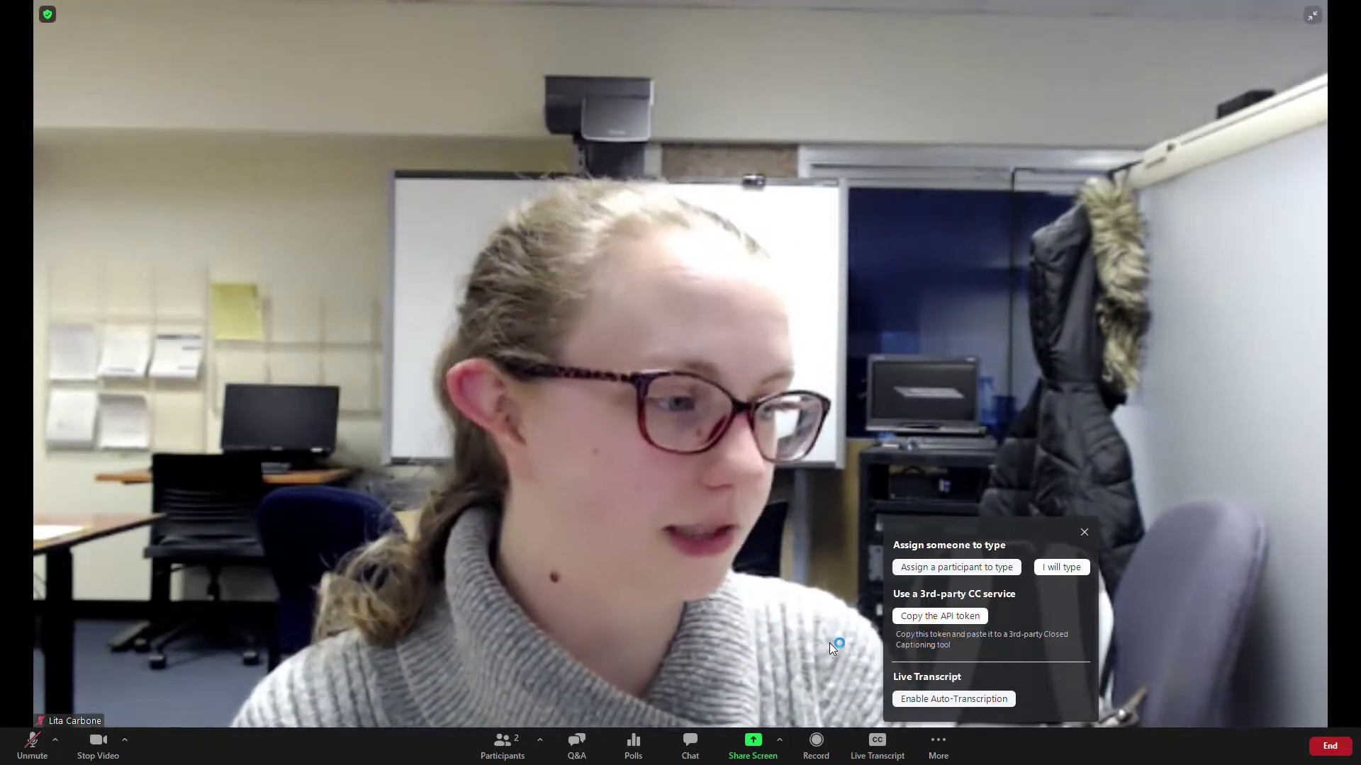
pyautogui.click(829, 644)
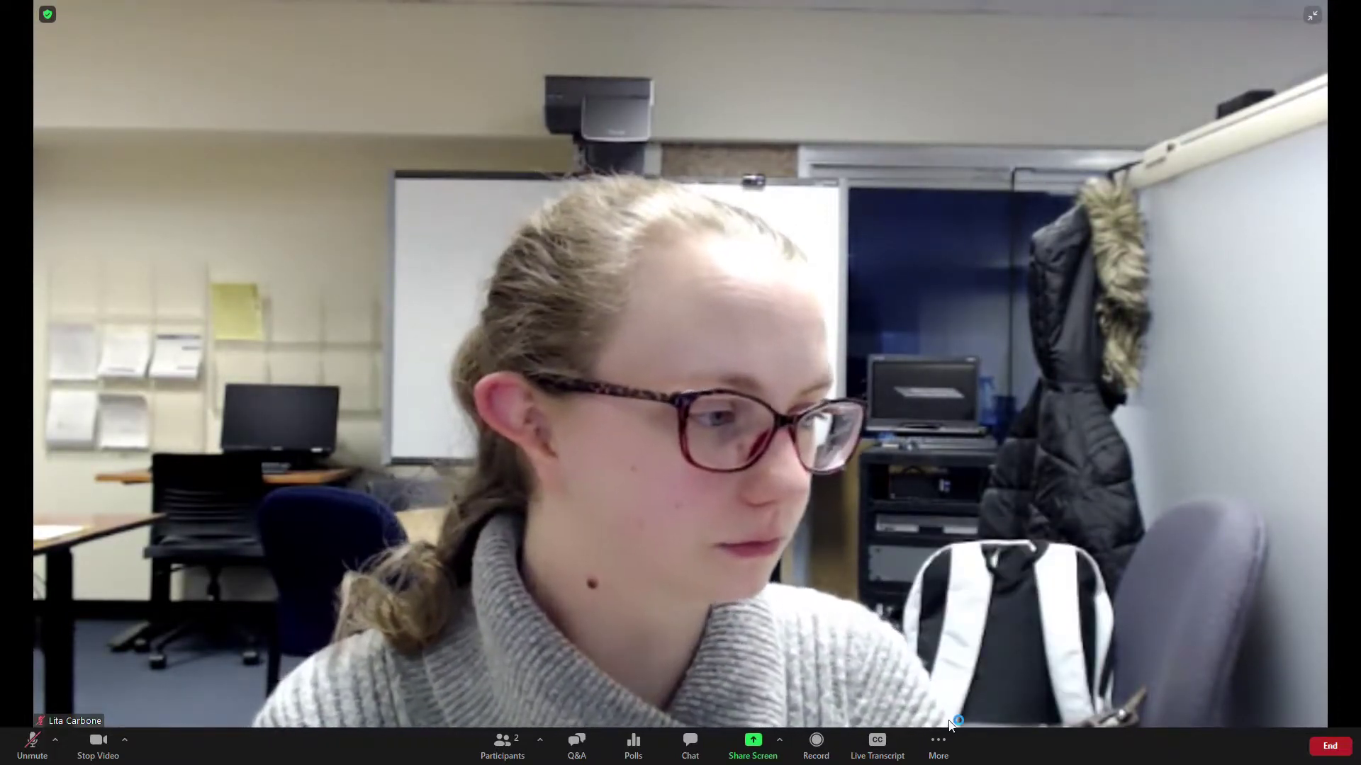
pyautogui.click(946, 750)
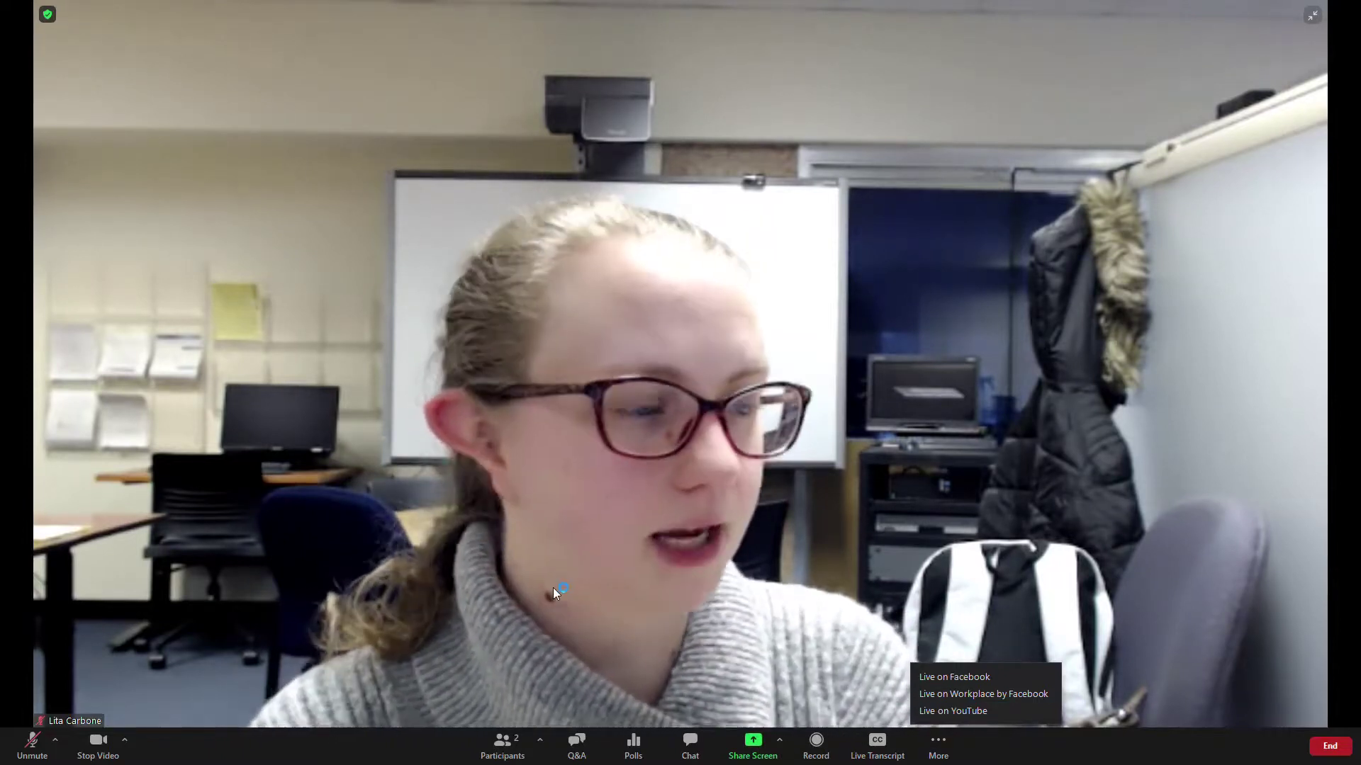
pyautogui.click(553, 588)
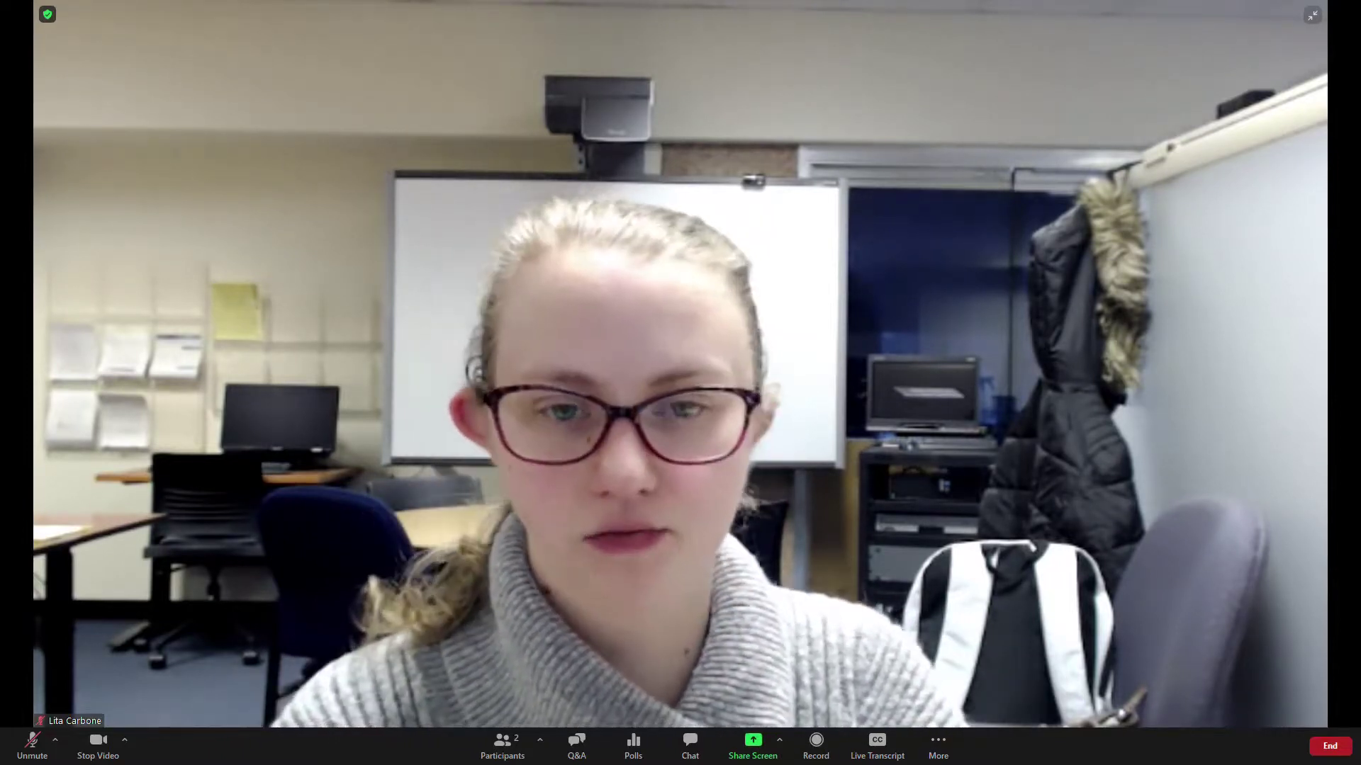